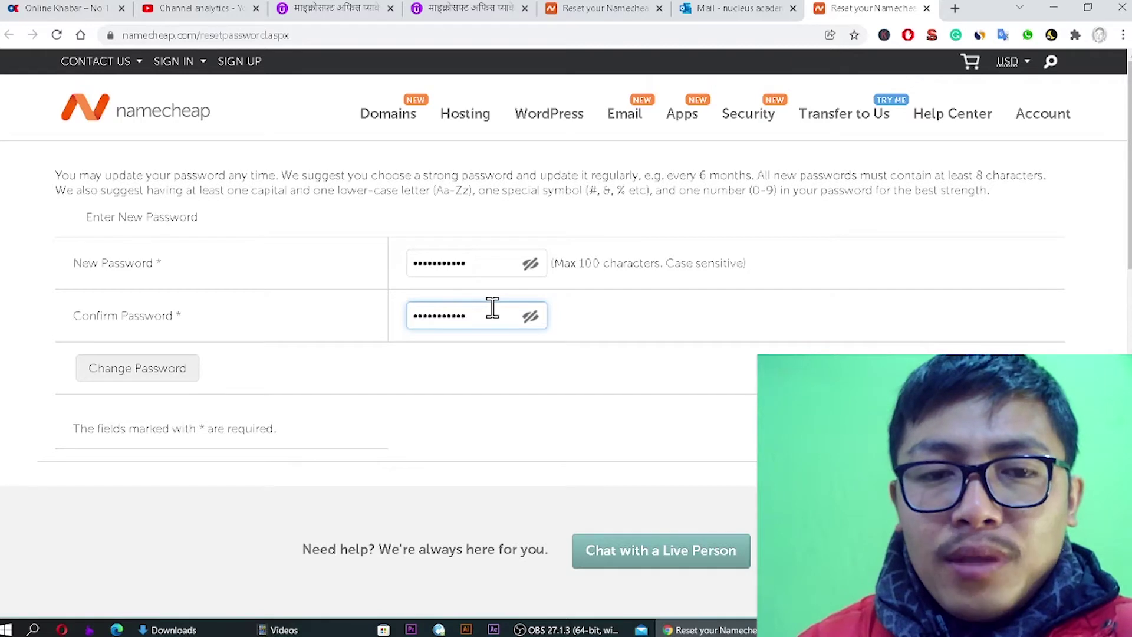
- Submit the new password and its confirmation; Namecheap rejects it as previously used
left_click(478, 268)
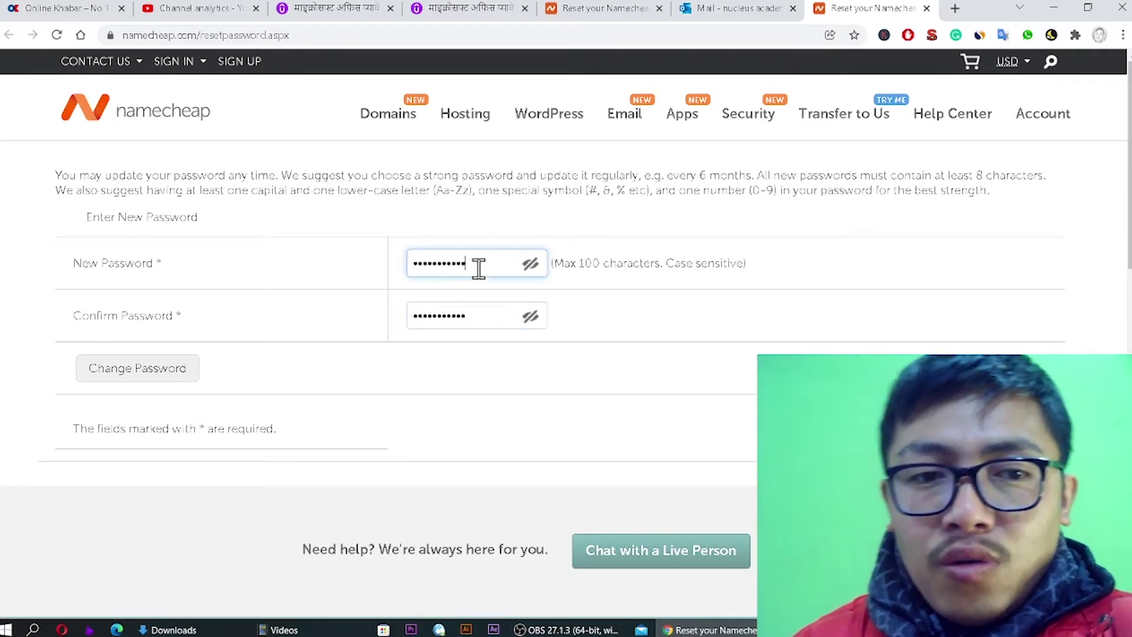
left_click(492, 318)
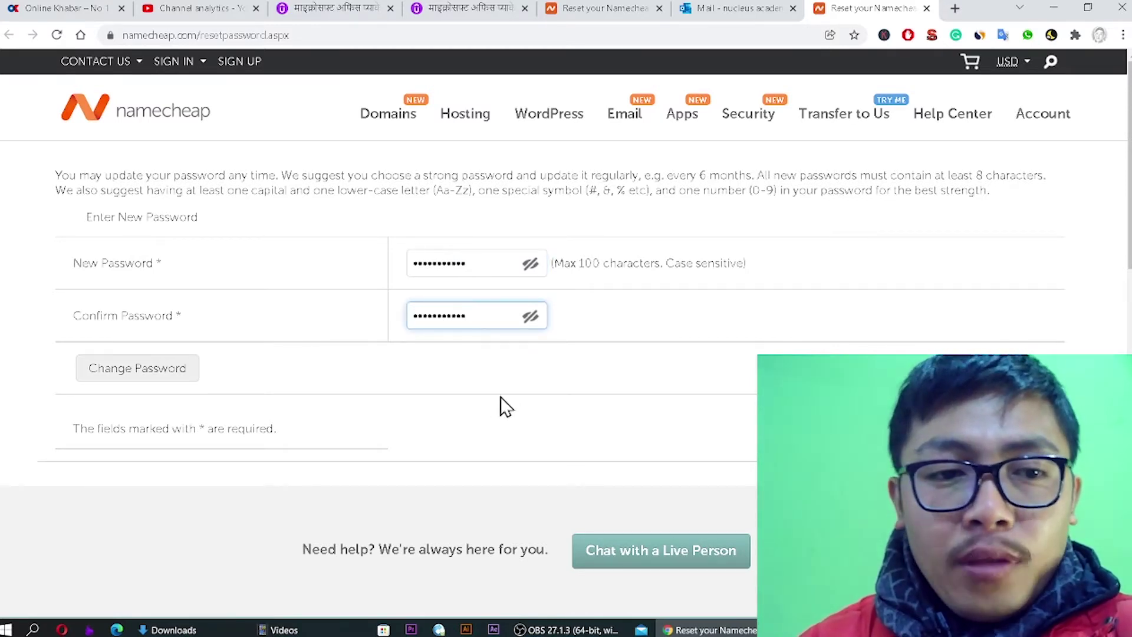
left_click(137, 382)
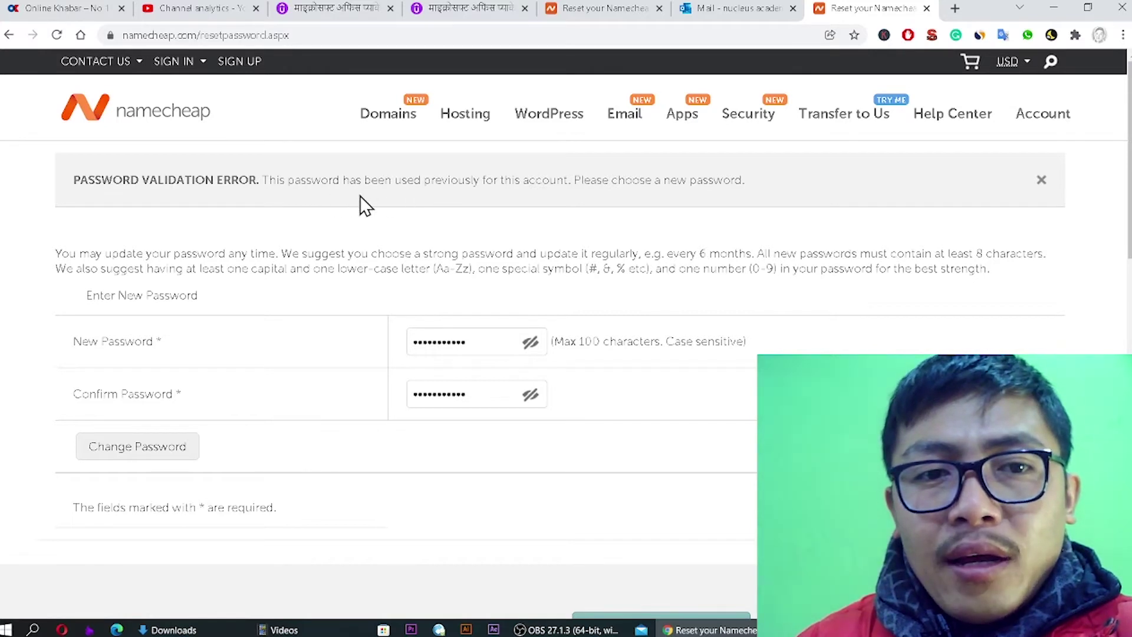
- Replace the new password with a different one, confirm it, and submit it successfully
left_click(489, 352)
left_click_drag(489, 353, 380, 351)
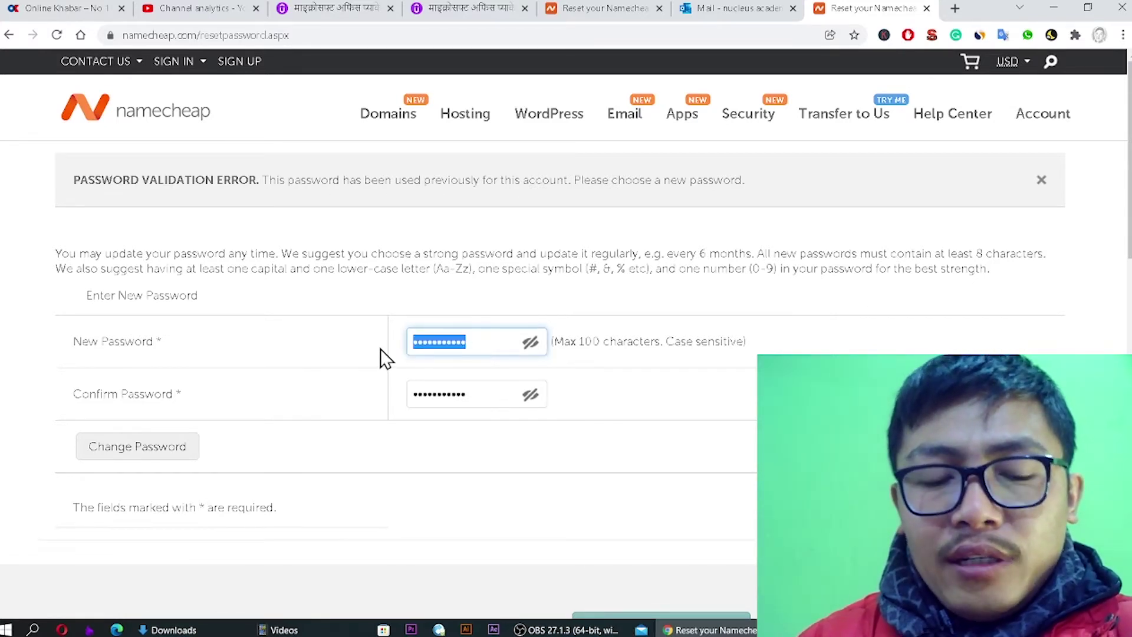
type("•••••••")
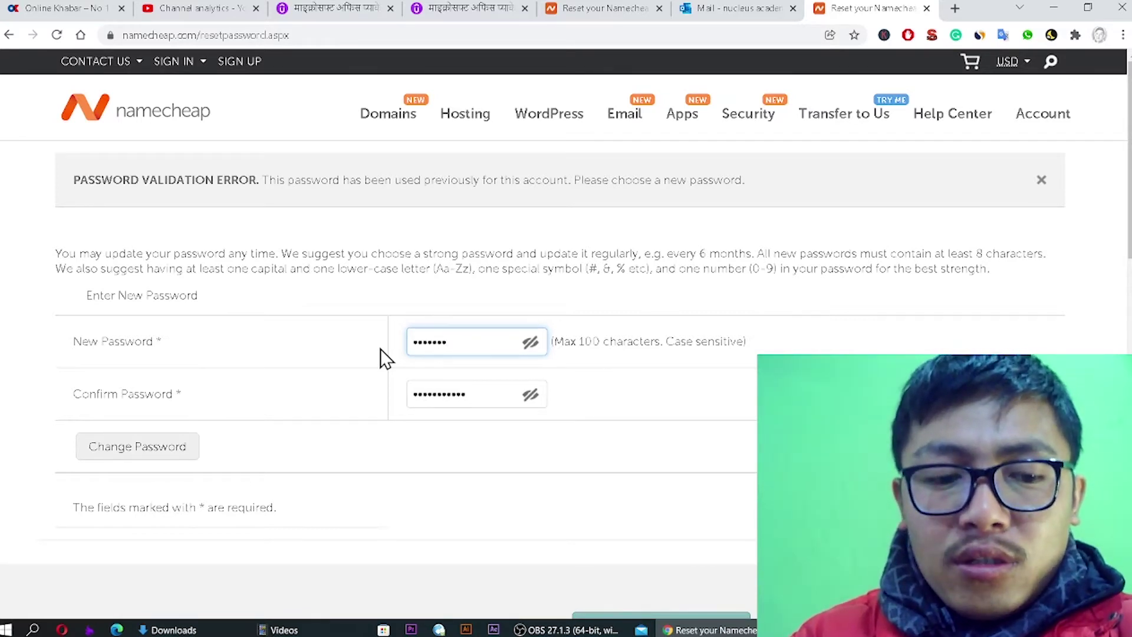
type("•")
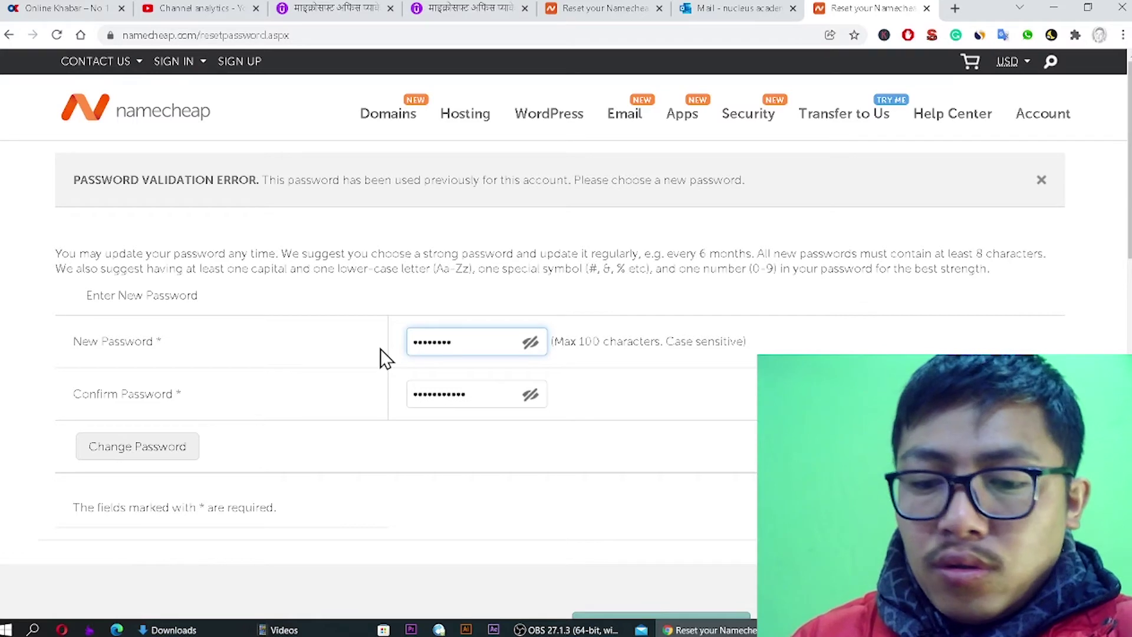
type("••••••")
key("Tab")
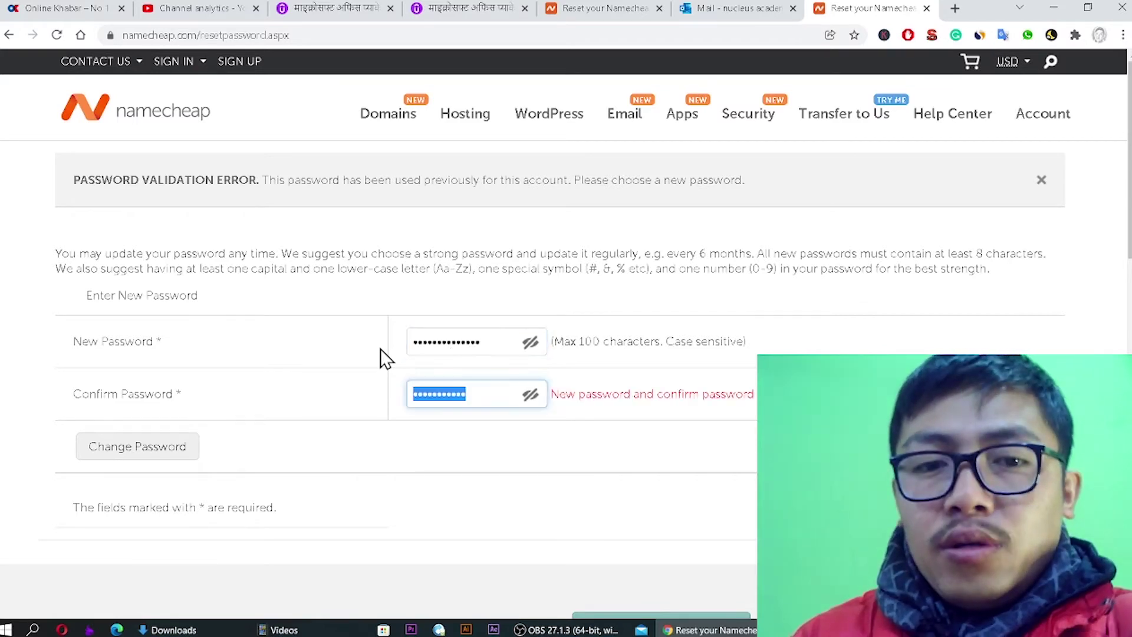
type("••••••••••••")
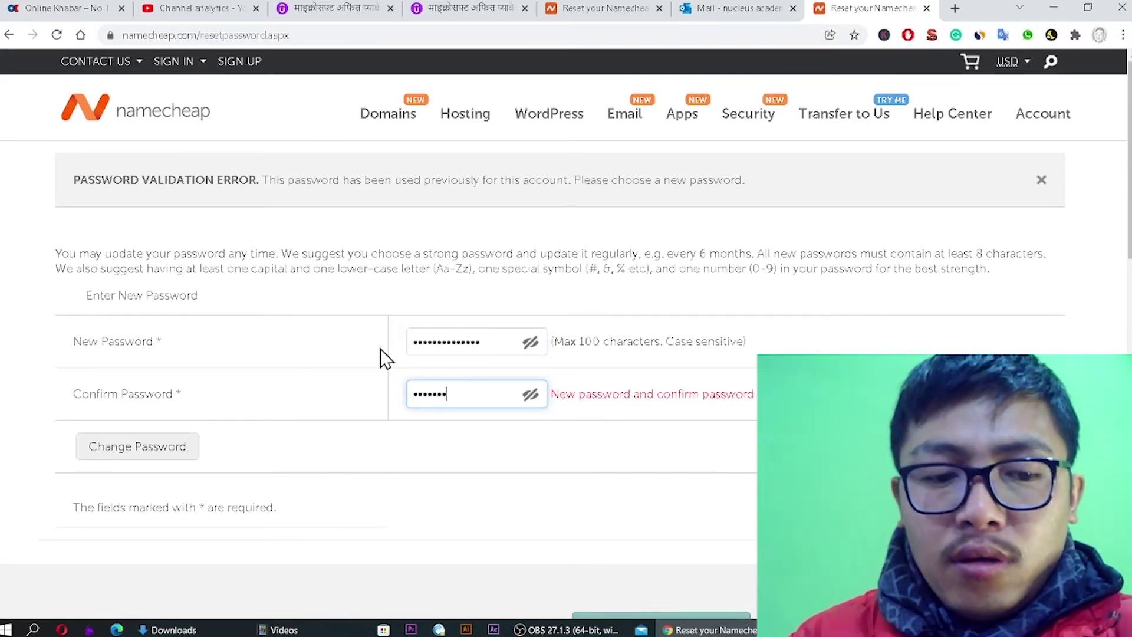
type("••")
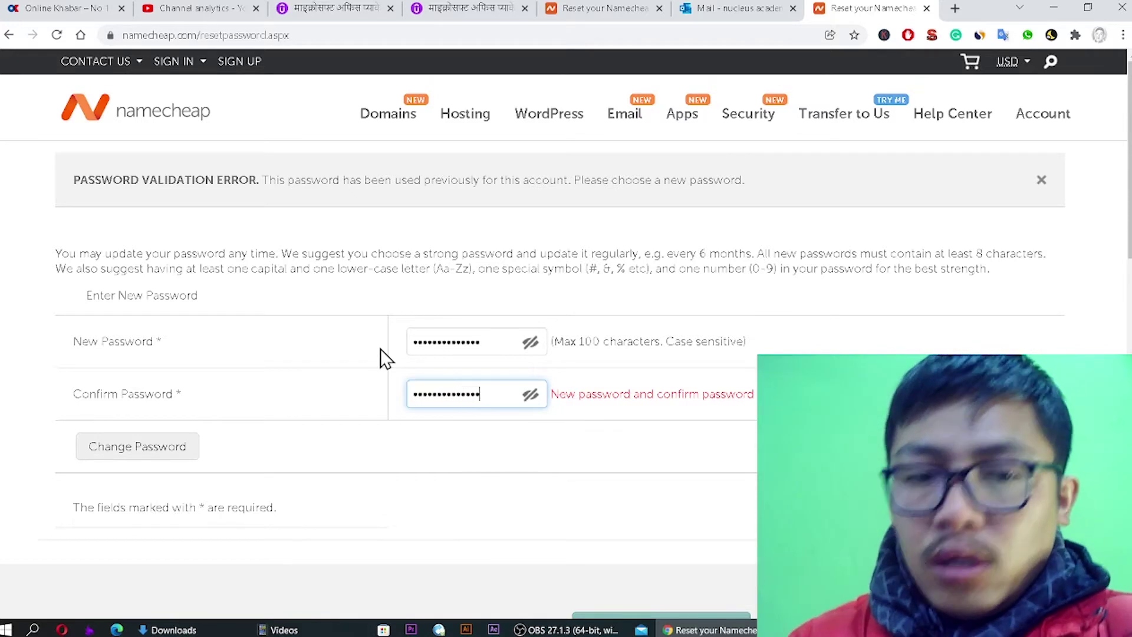
left_click(157, 468)
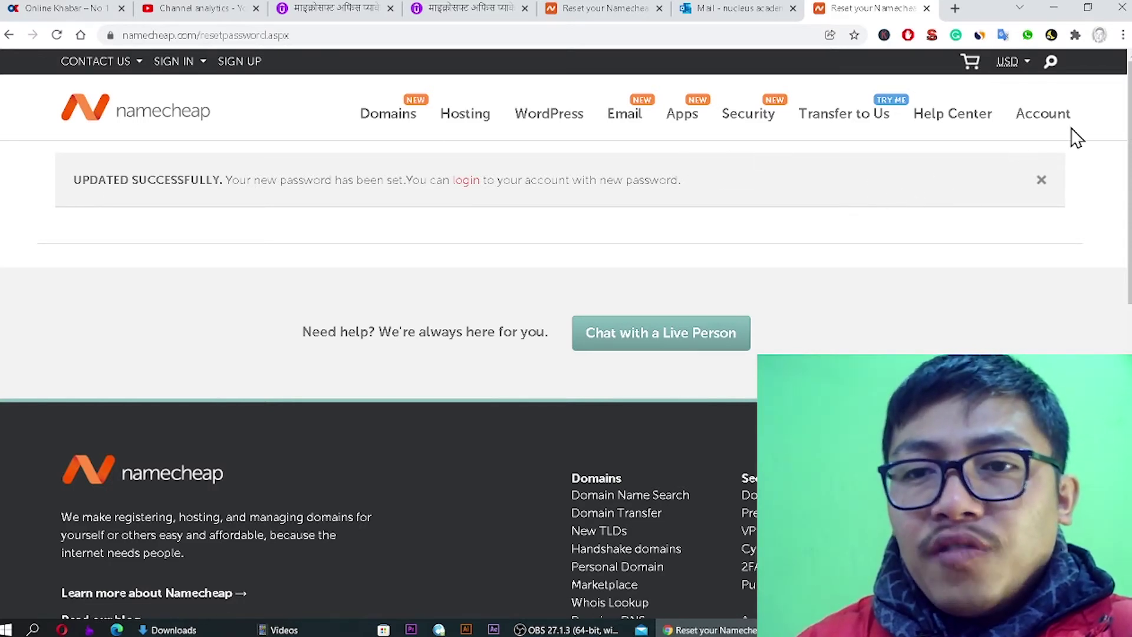
- Log in with the account username and new password to reach phone verification
left_click(464, 184)
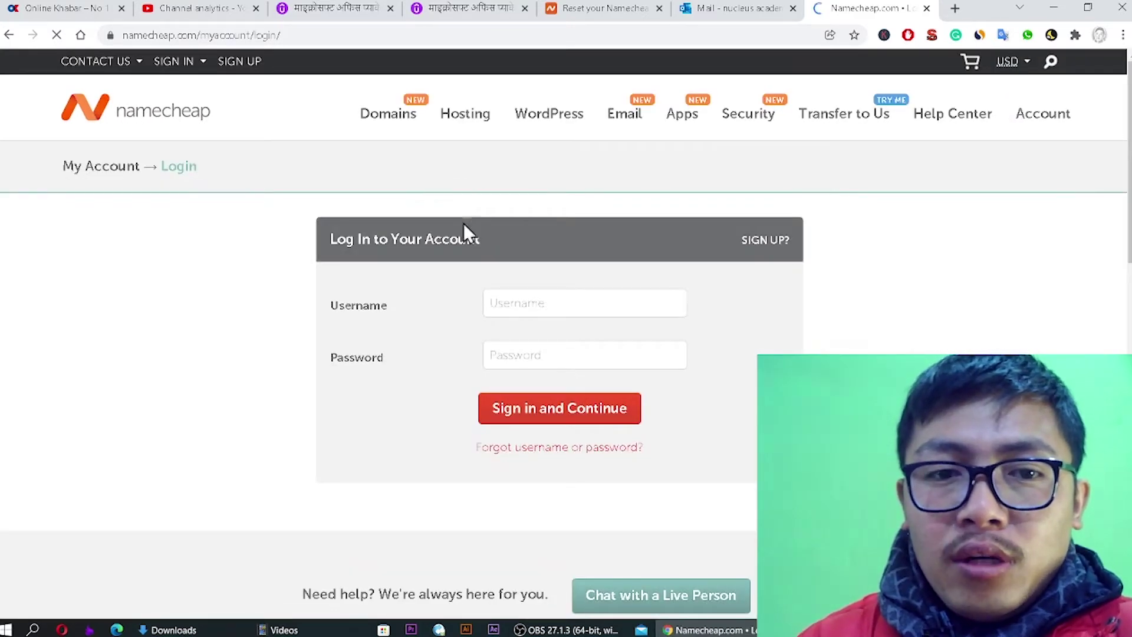
left_click(568, 309)
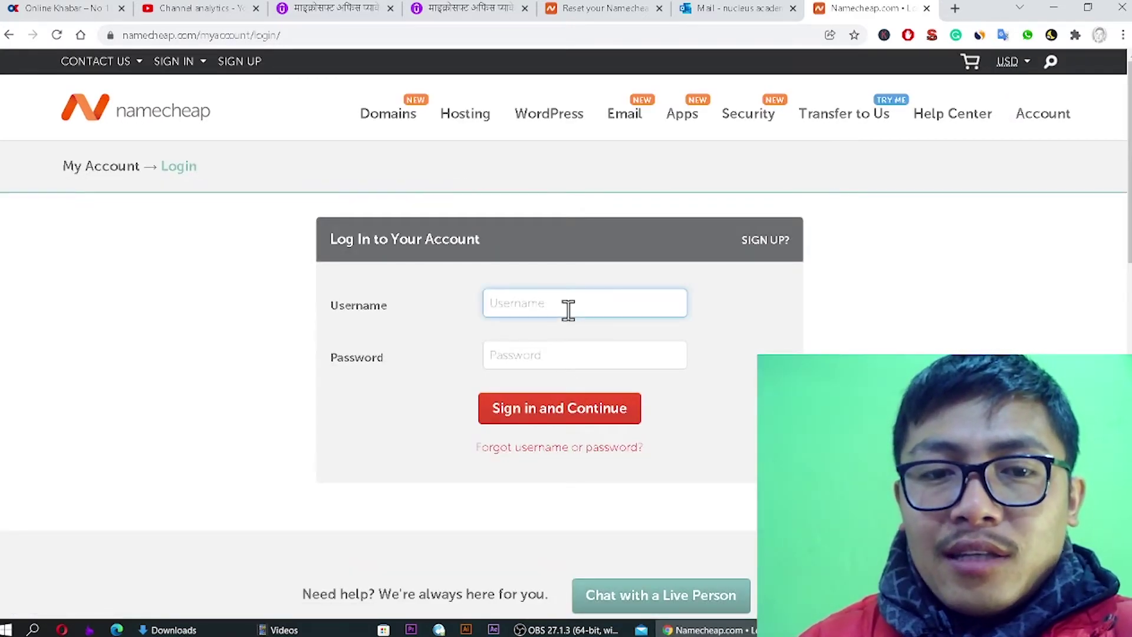
type("username")
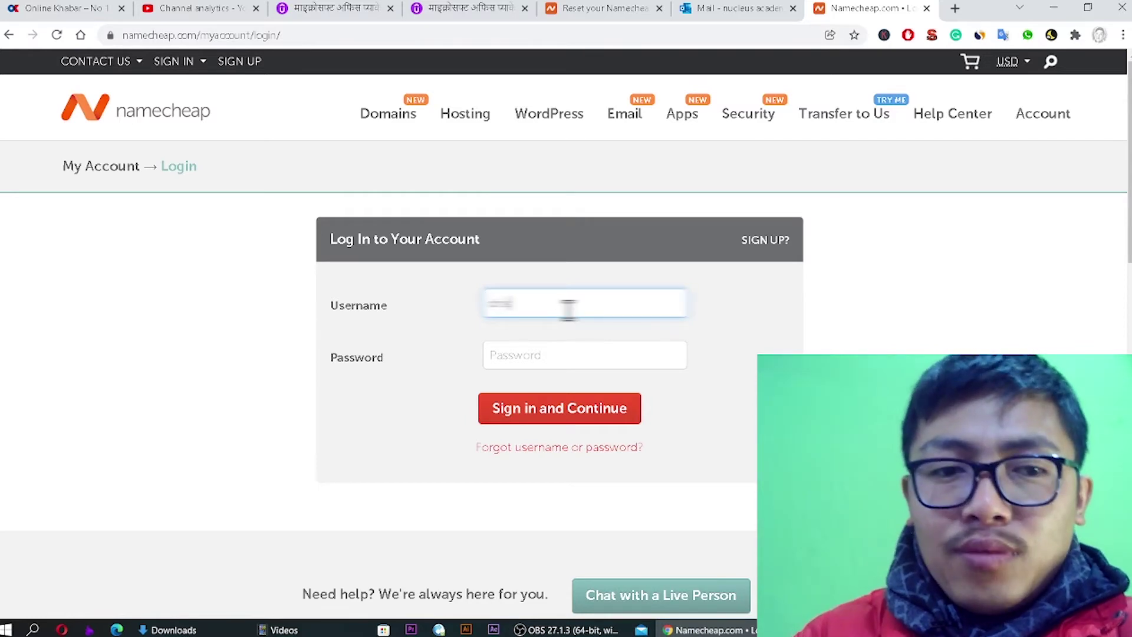
type("account")
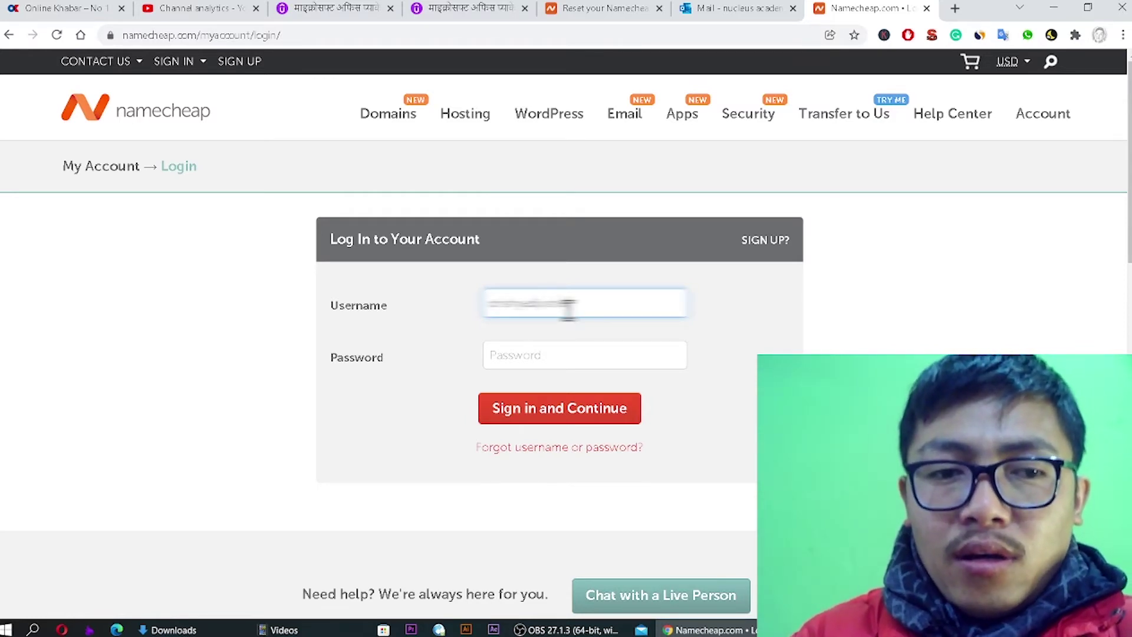
key("Tab")
type("•")
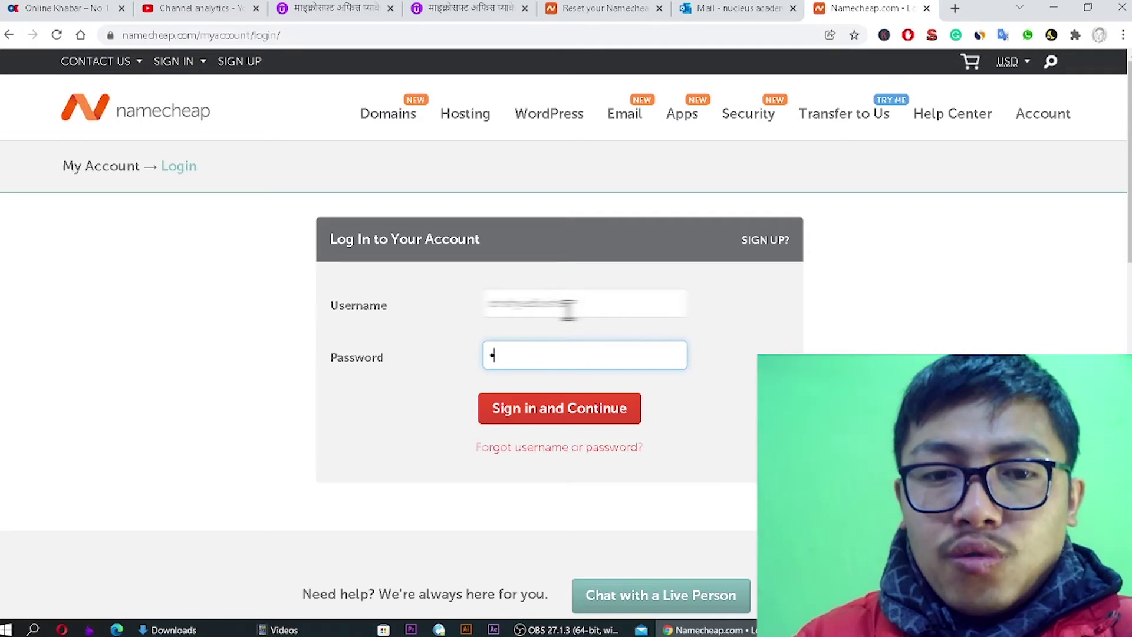
type("••••••")
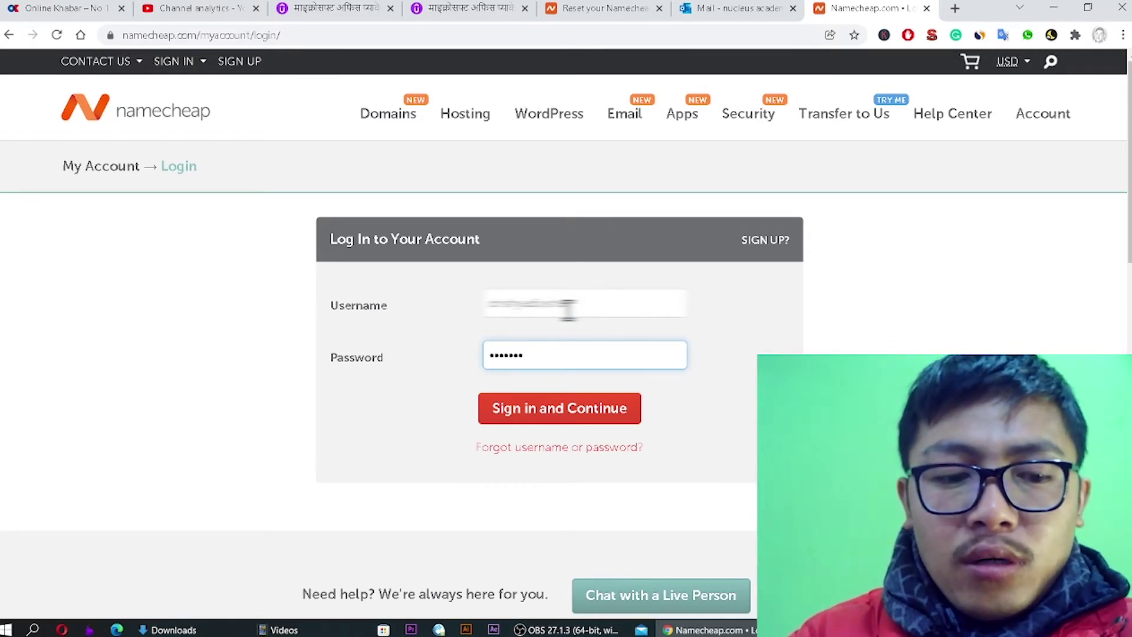
type("•••••••")
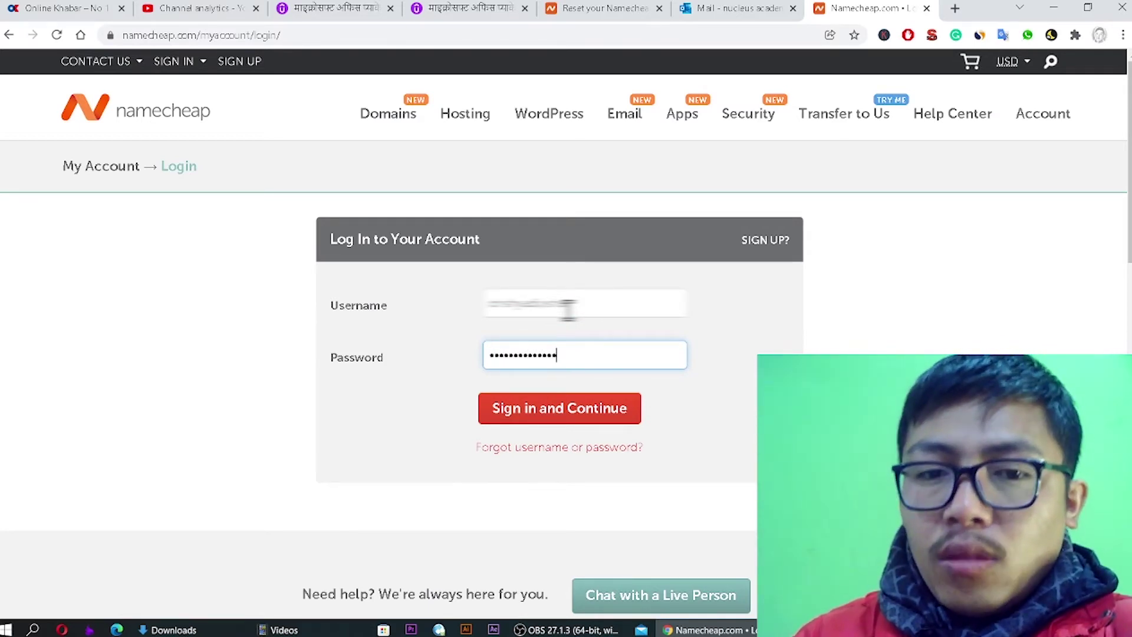
left_click(554, 420)
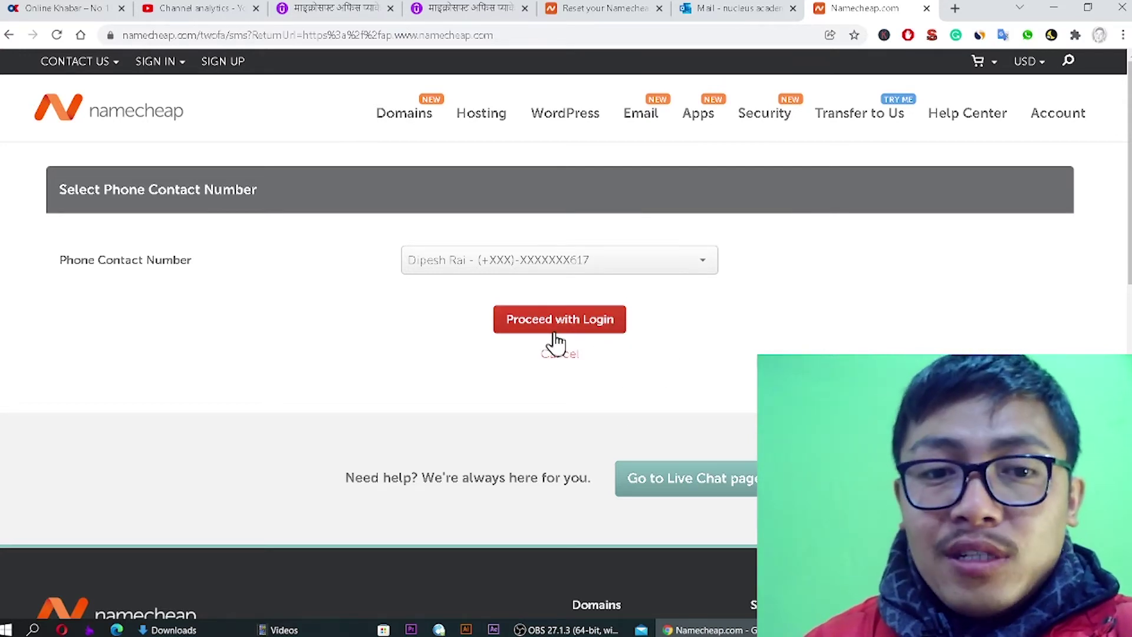
- Send the SMS code and enter the 6-digit verification code to reach the dashboard
left_click(533, 328)
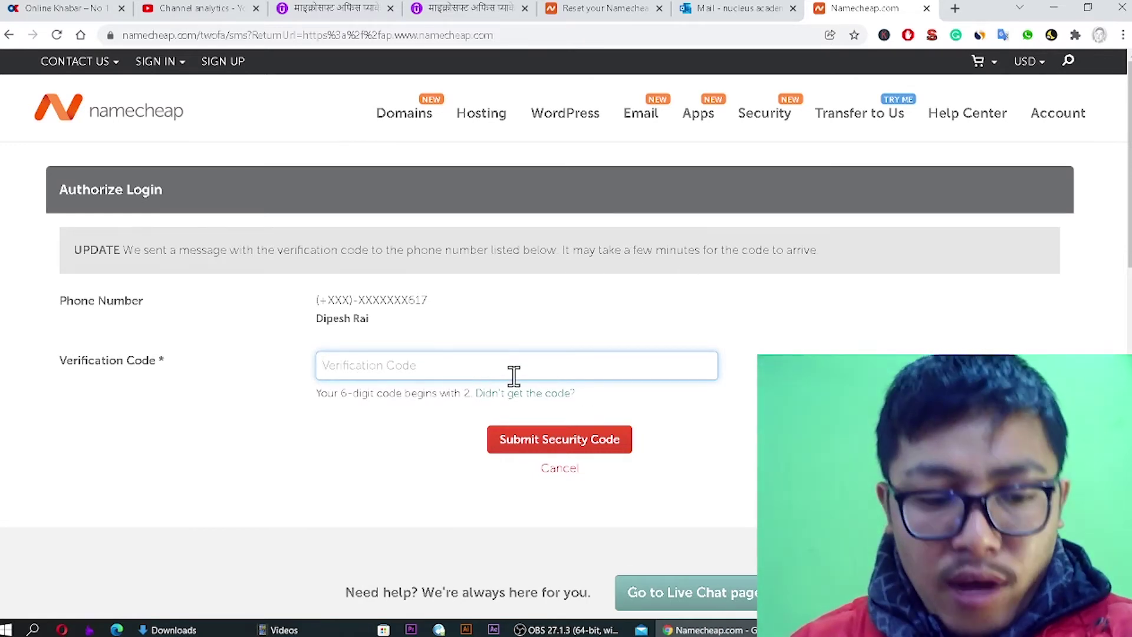
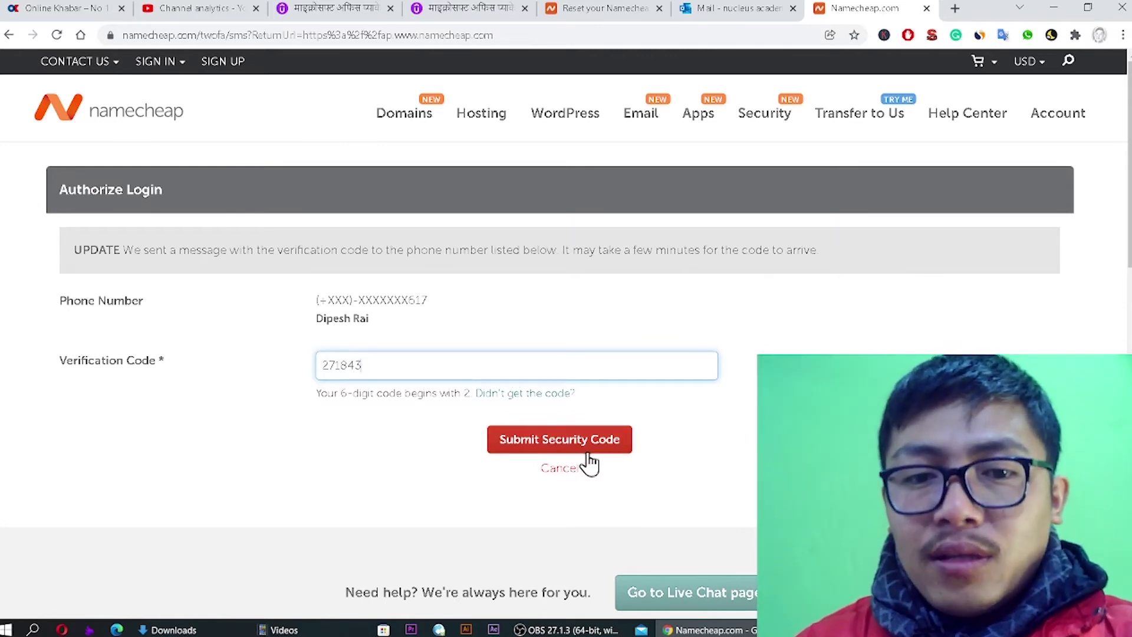
left_click(568, 453)
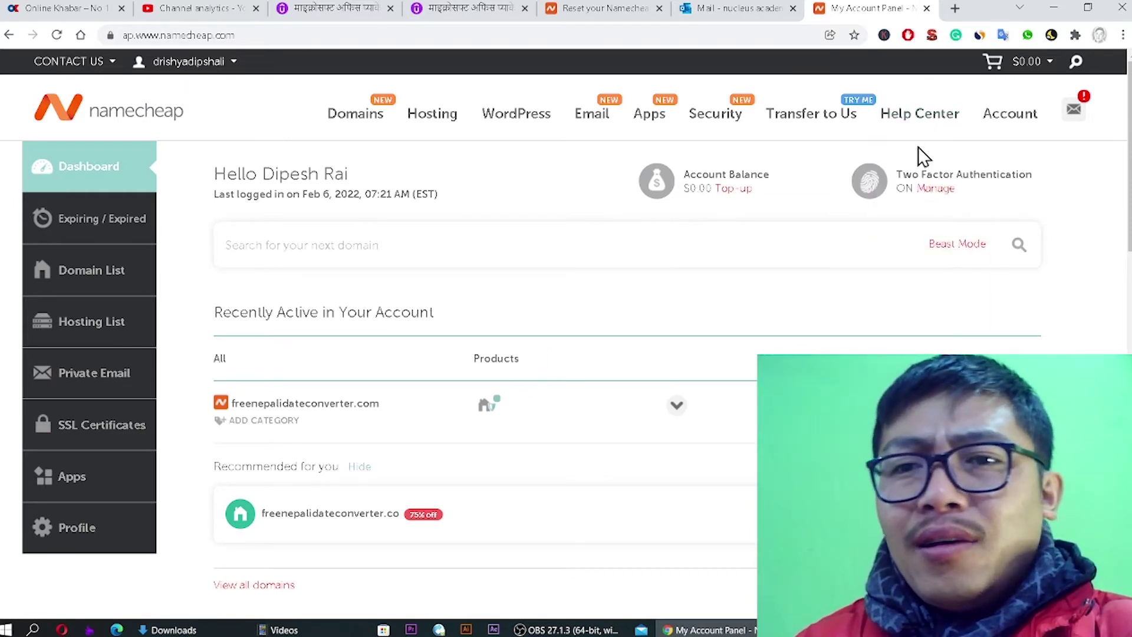
- Sign out through the account menu at the top of the page
mouse_move(1011, 119)
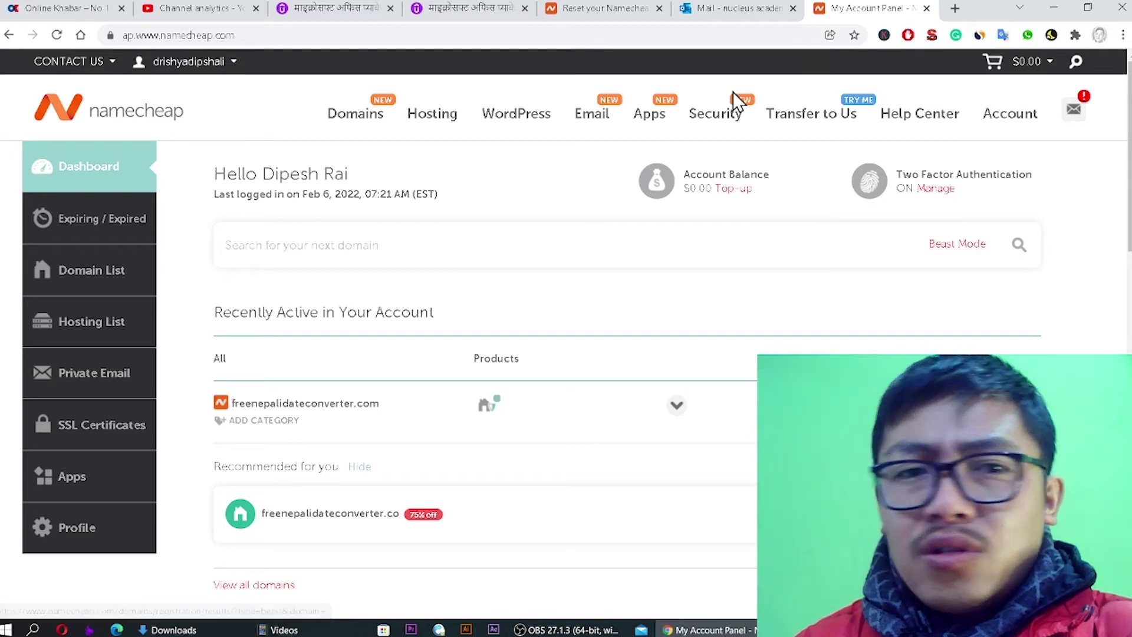
mouse_move(805, 112)
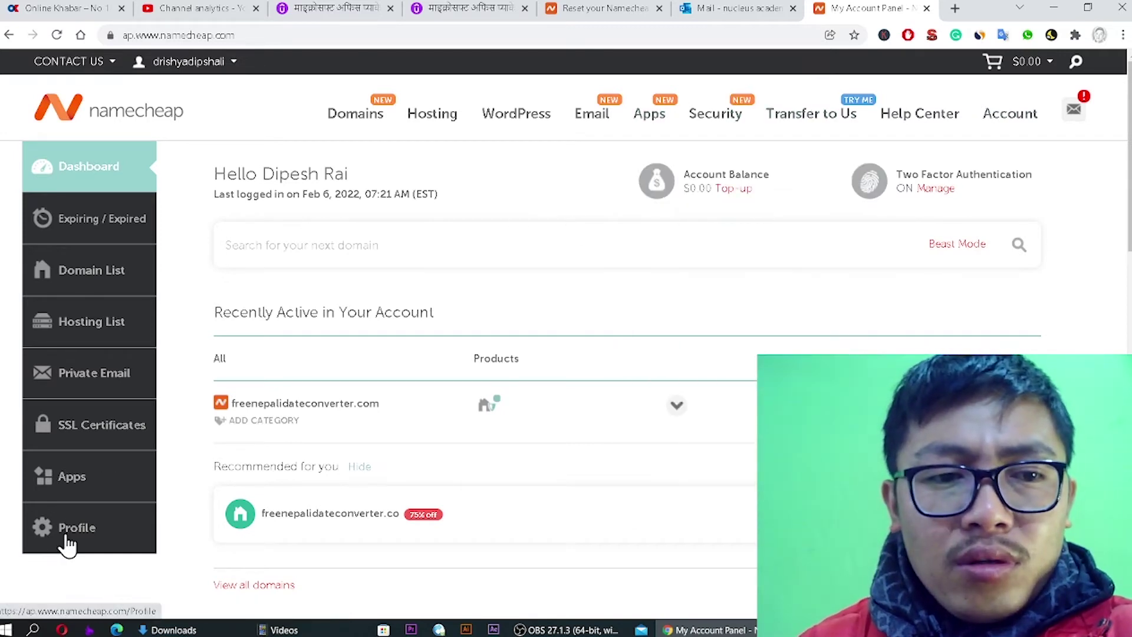
mouse_move(189, 63)
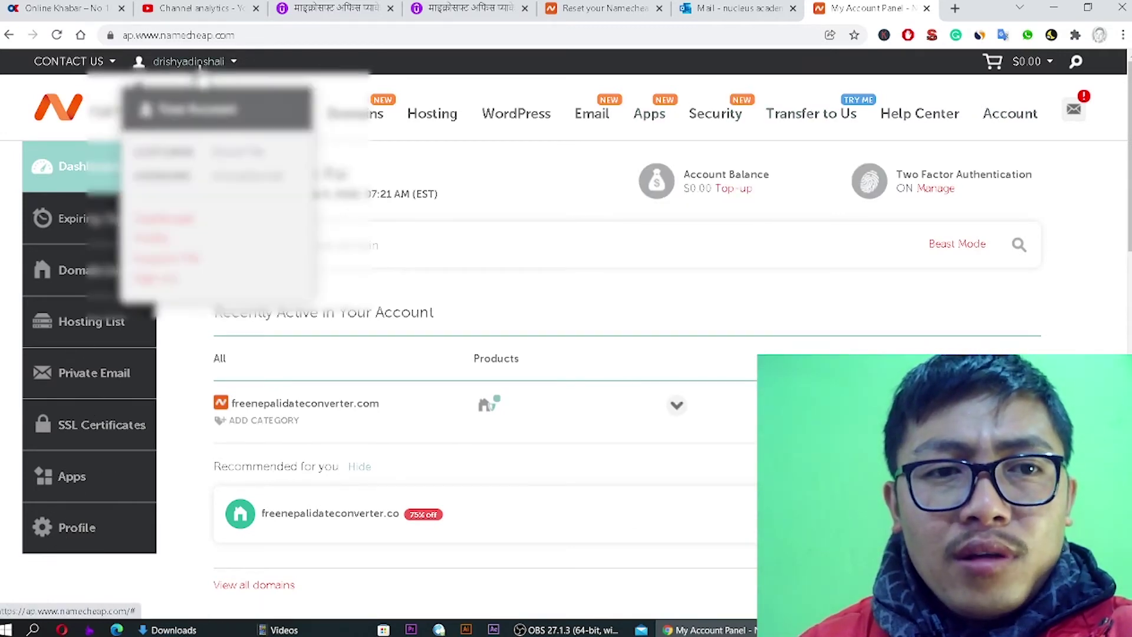
left_click(172, 281)
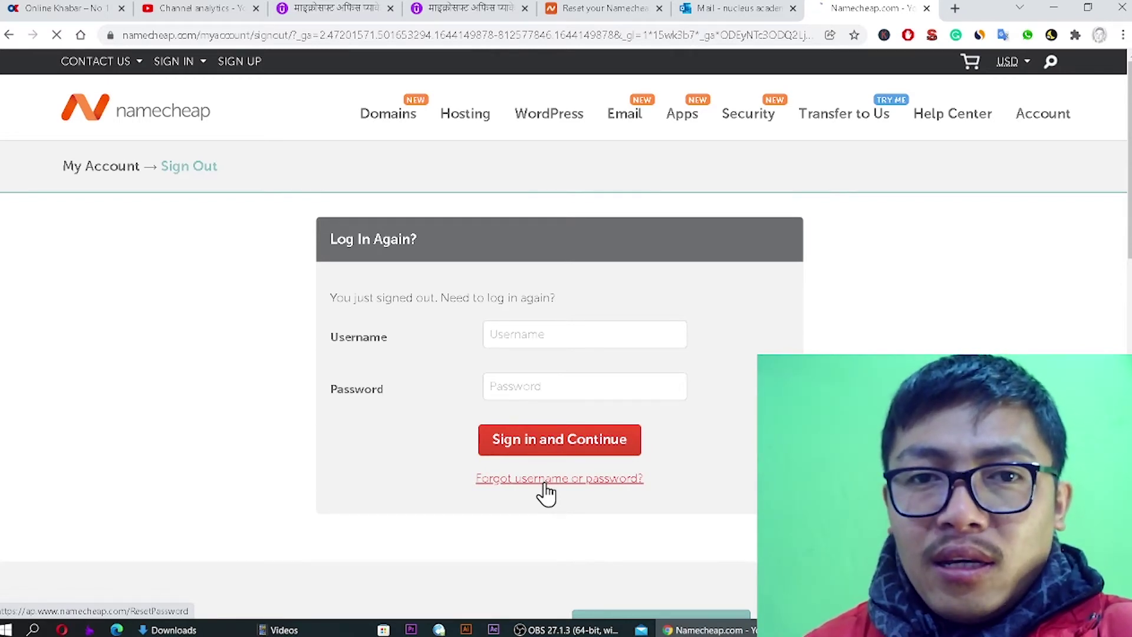
- Request a password reset under 'I know my username' using the account username
left_click(581, 479)
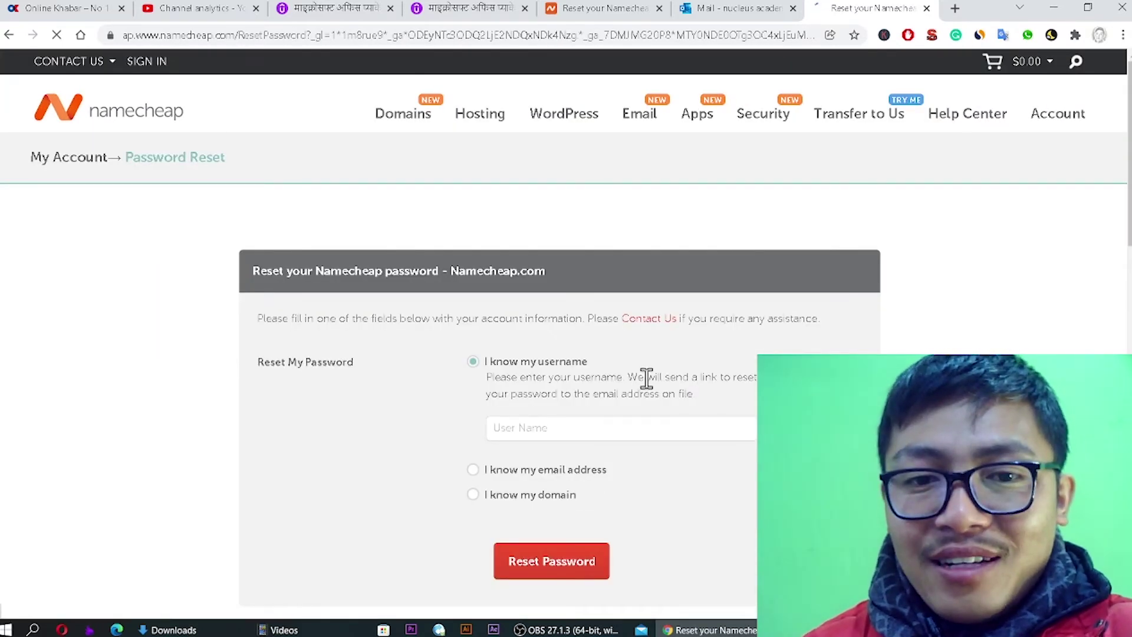
scroll(647, 379, "down", 3)
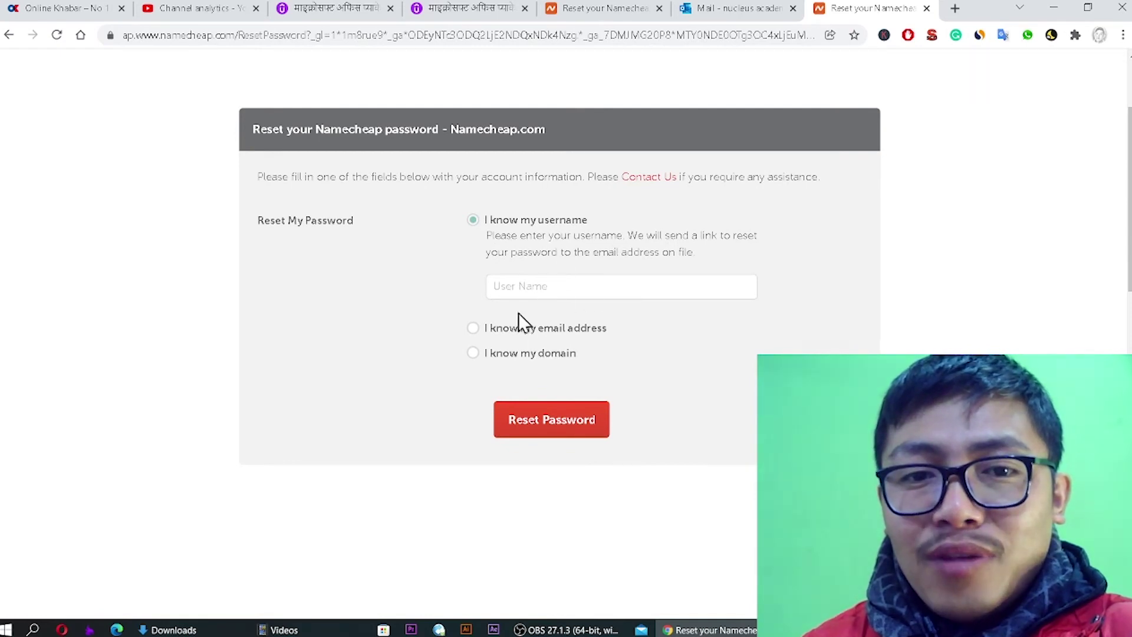
left_click(522, 289)
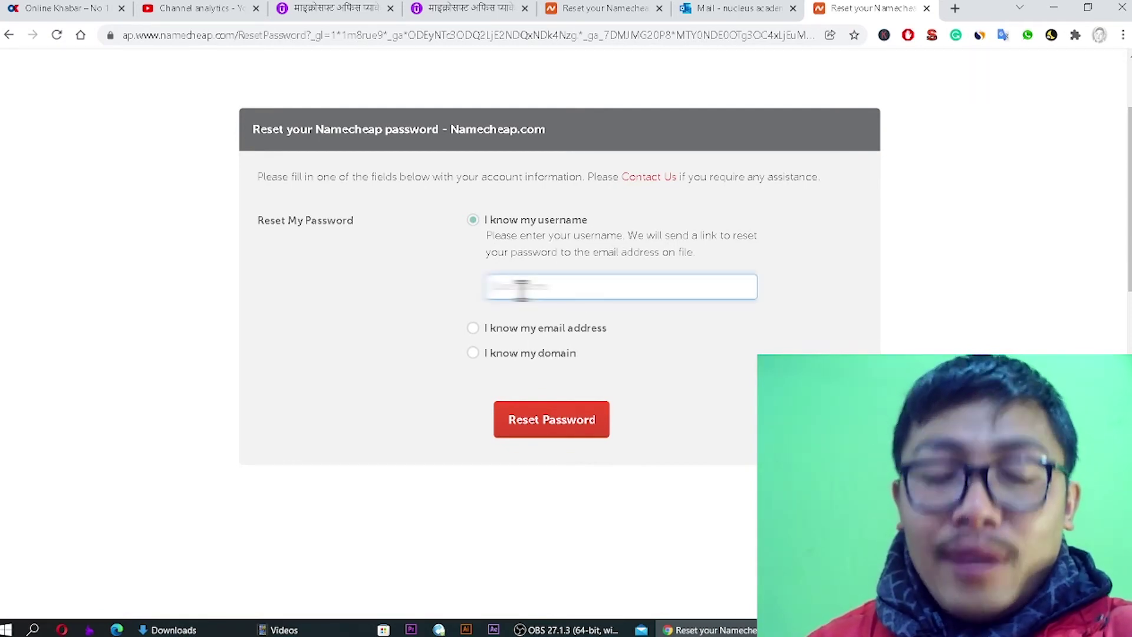
type("nucleusacademy")
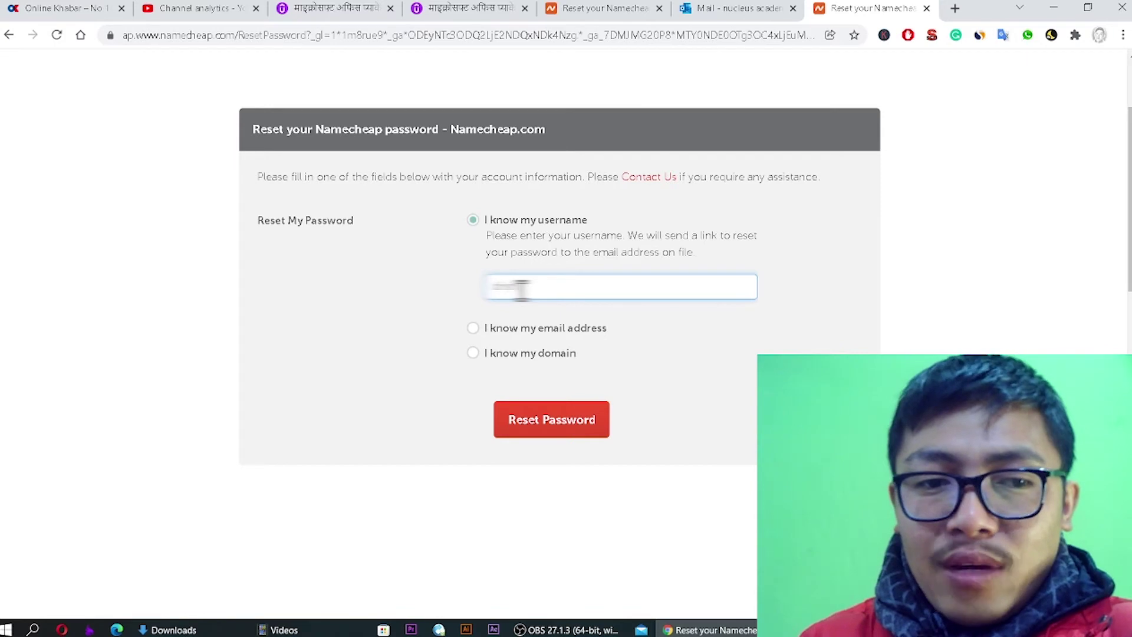
left_click(579, 434)
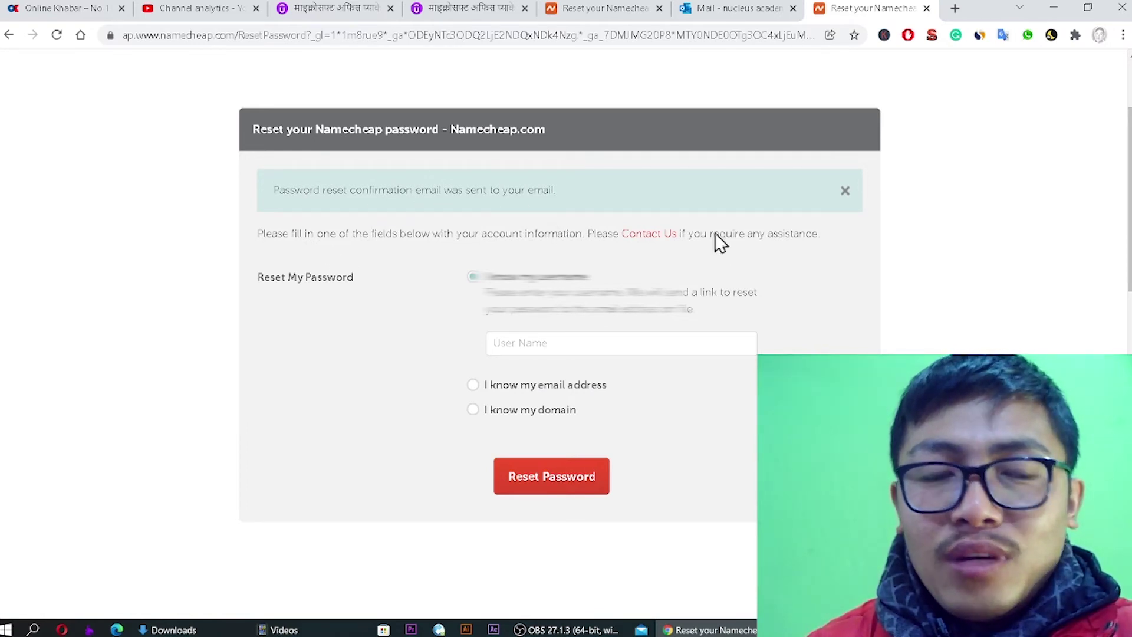
left_click(706, 9)
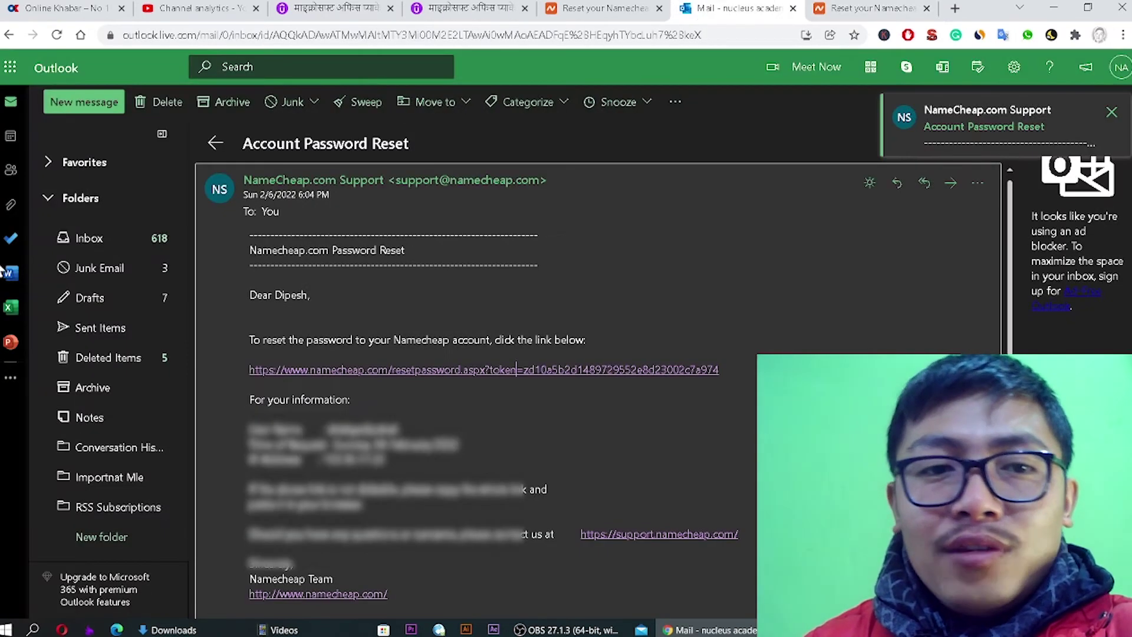
- Open the newest NameCheap Account Password Reset email in the Inbox and follow its reset link
left_click(83, 245)
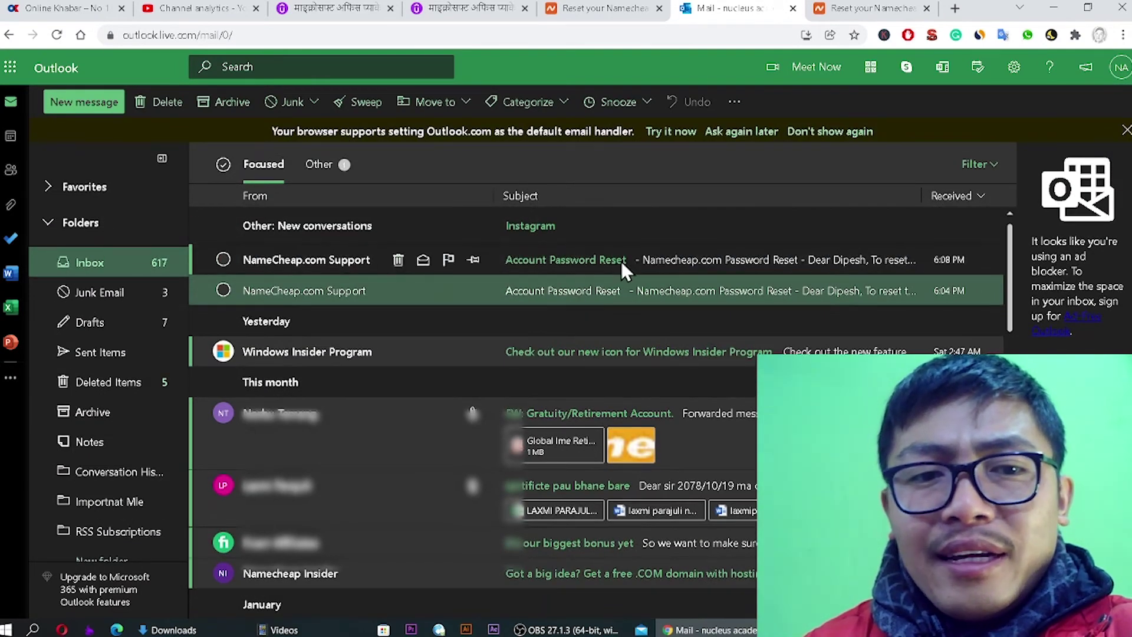
left_click(622, 261)
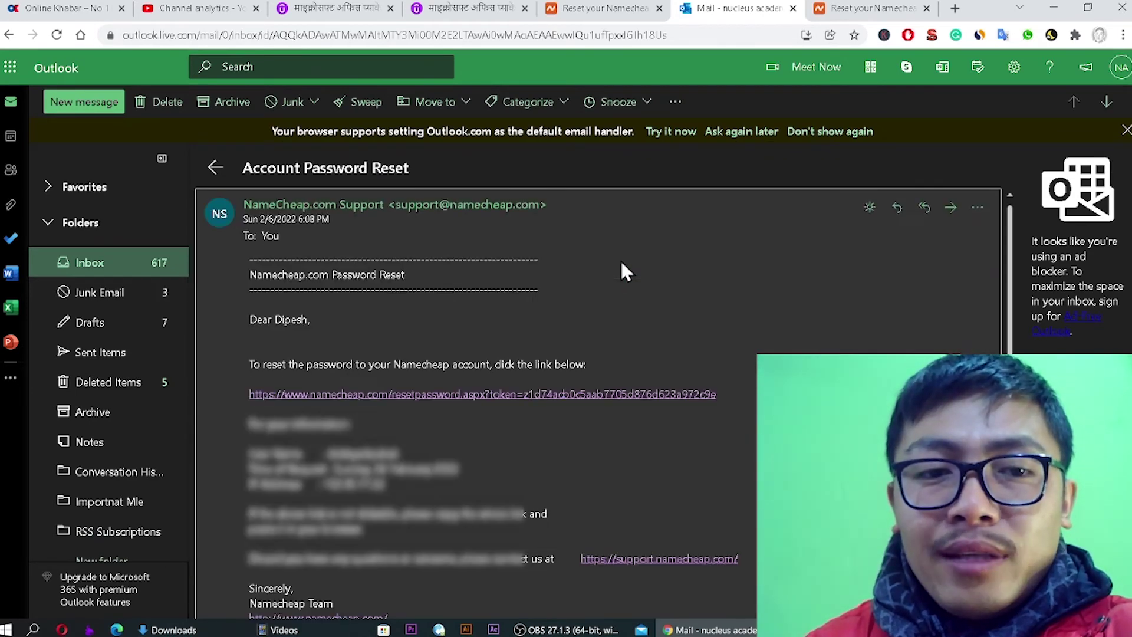
left_click(507, 396)
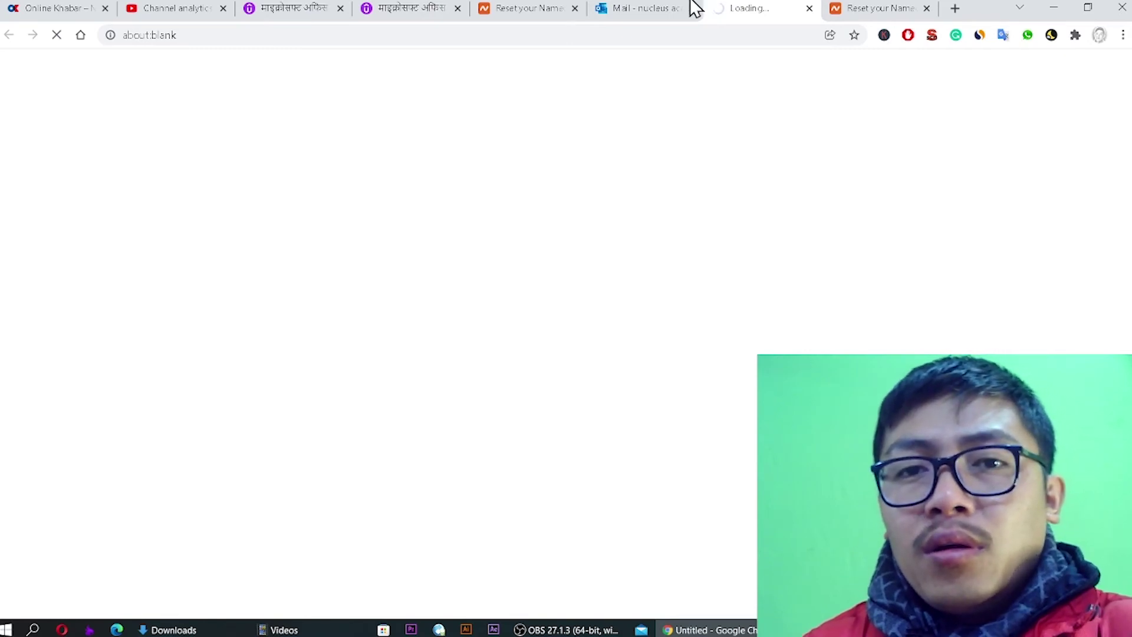
left_click(634, 8)
left_click(747, 8)
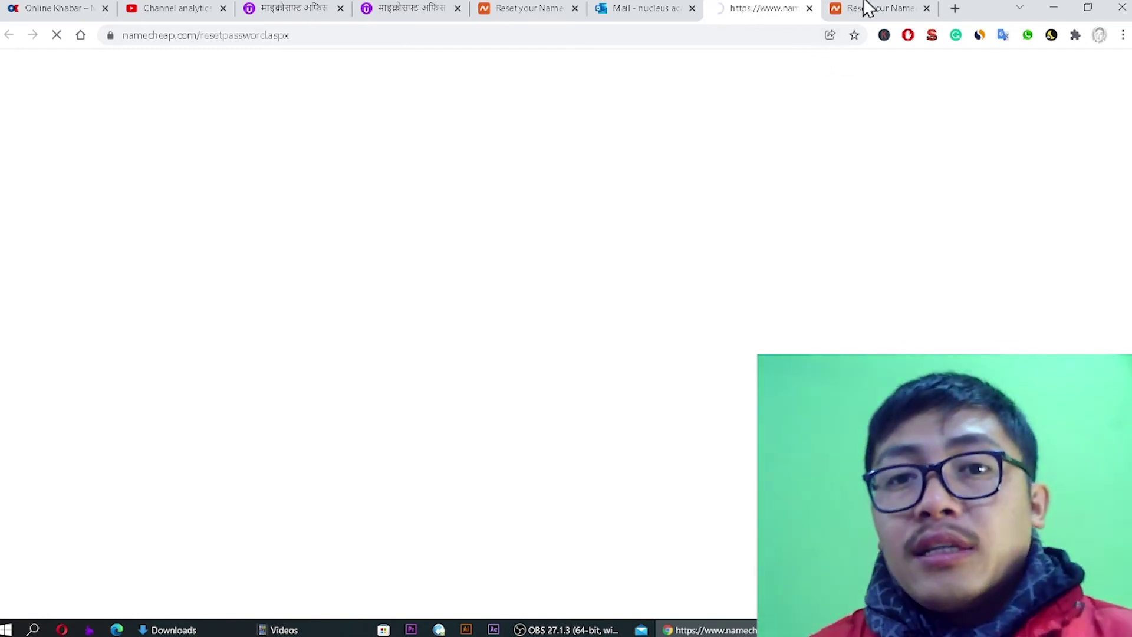
- View the resetpassword.aspx page, select both password fields, then close that tab
left_click(865, 8)
left_click(760, 7)
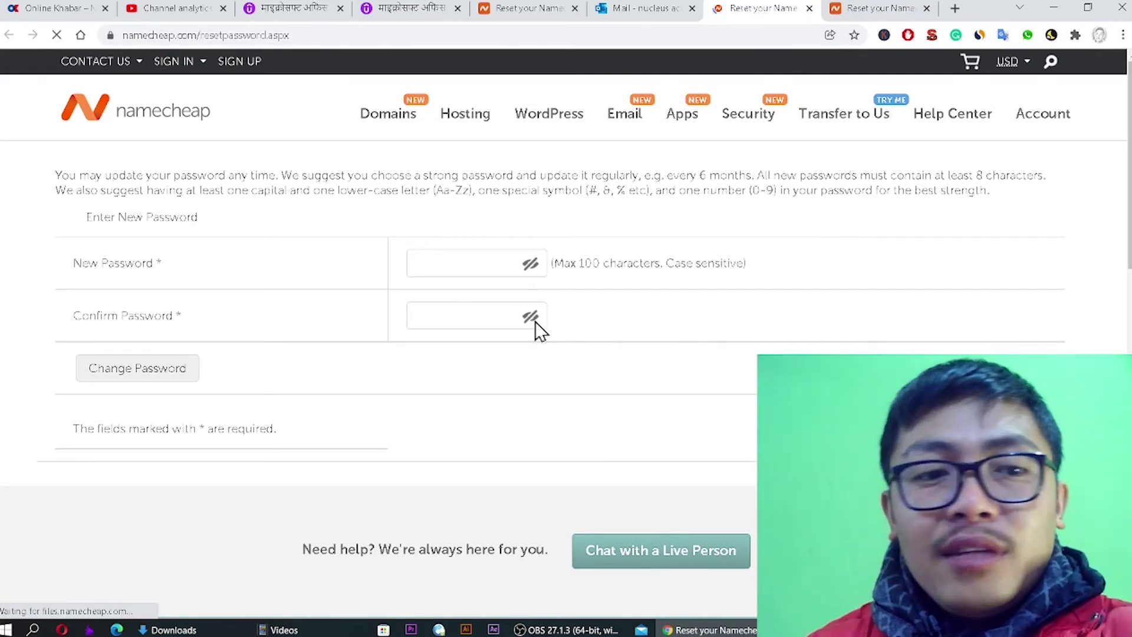
left_click(463, 272)
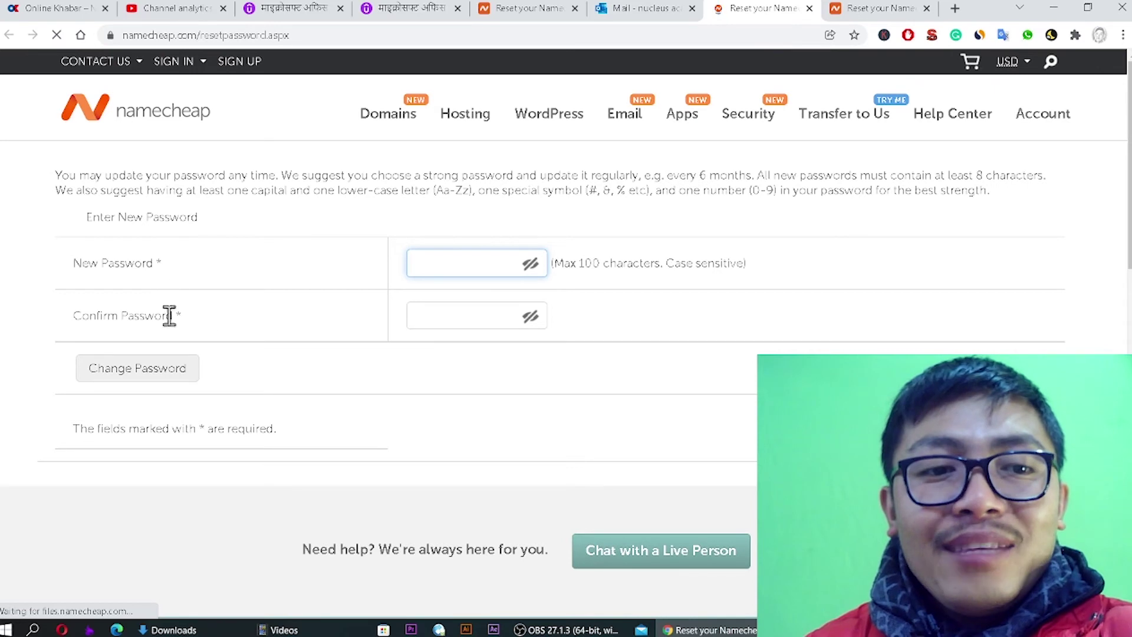
left_click(438, 313)
left_click(442, 260)
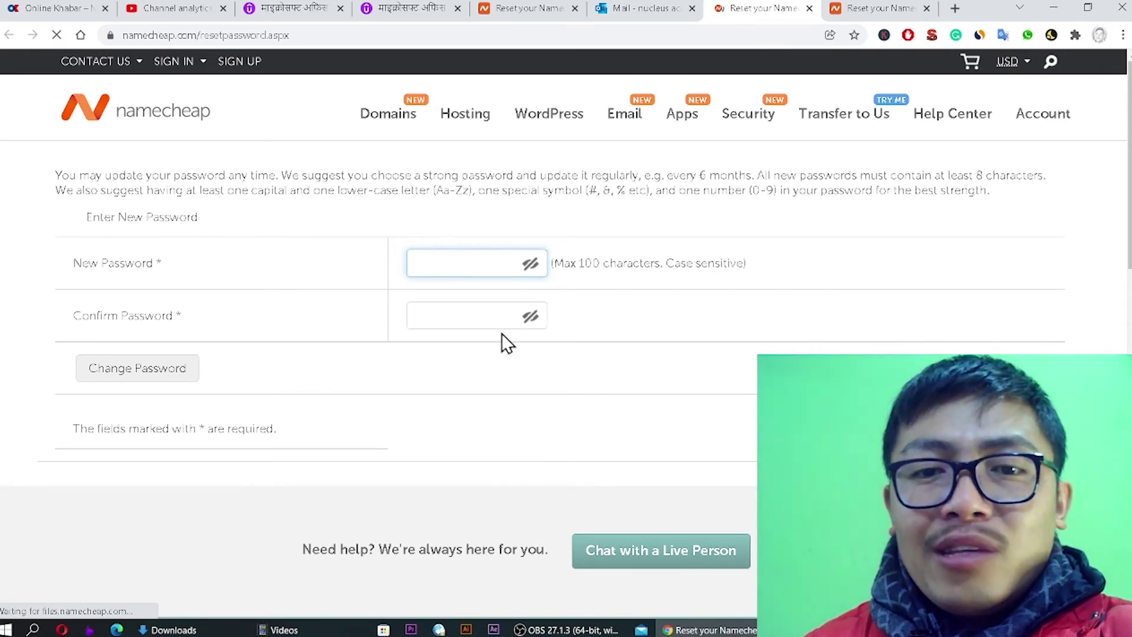
left_click(479, 317)
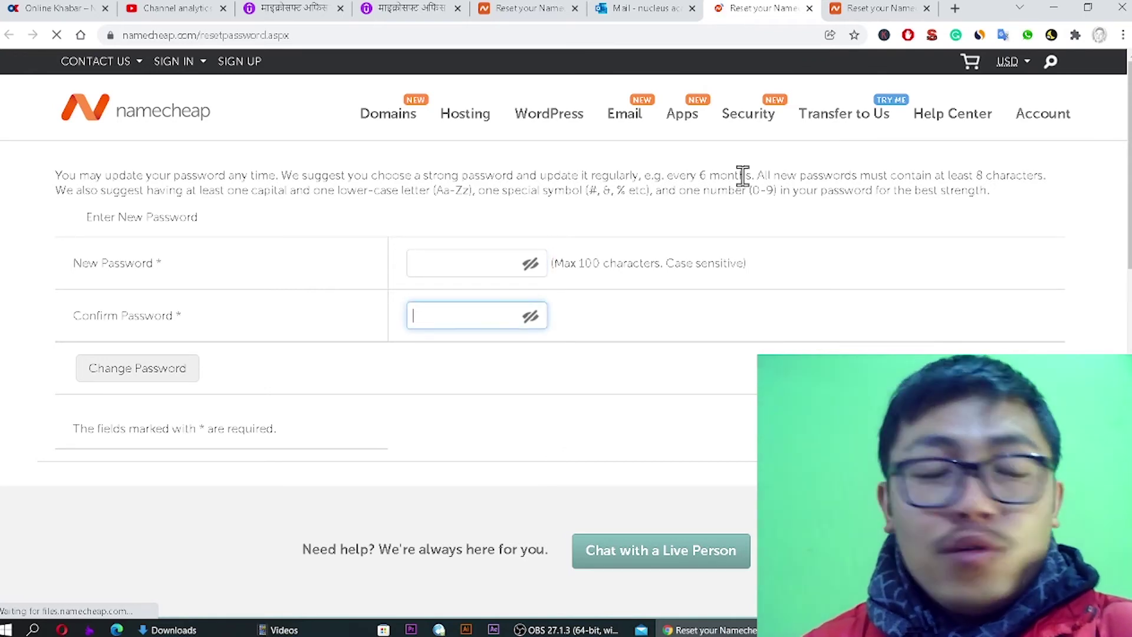
left_click(810, 9)
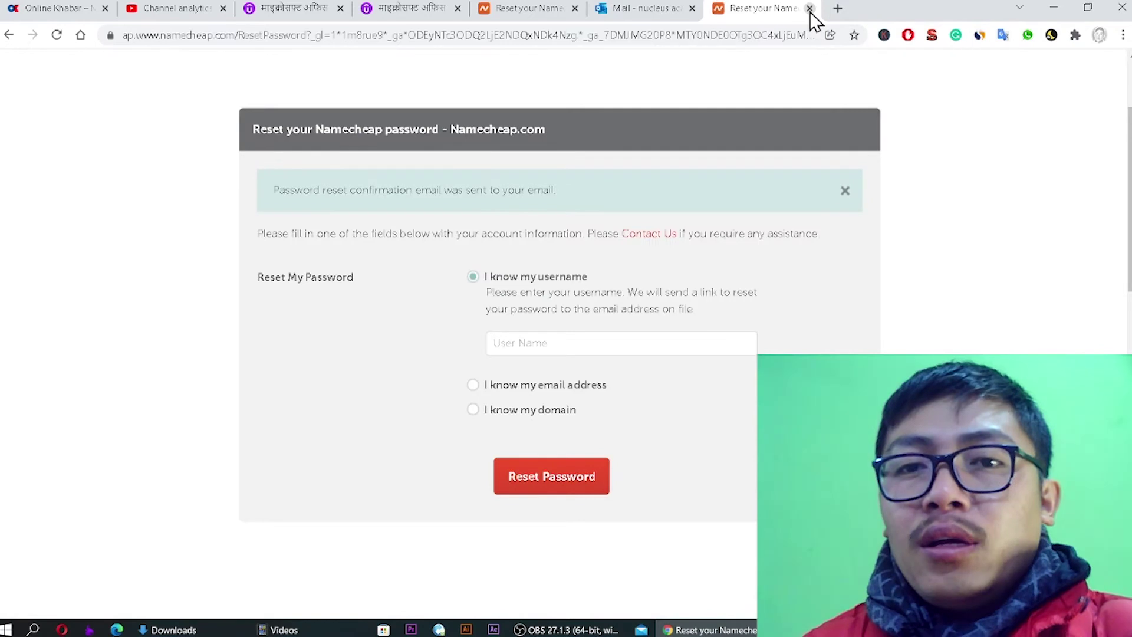
left_click(549, 416)
left_click(553, 384)
type("https")
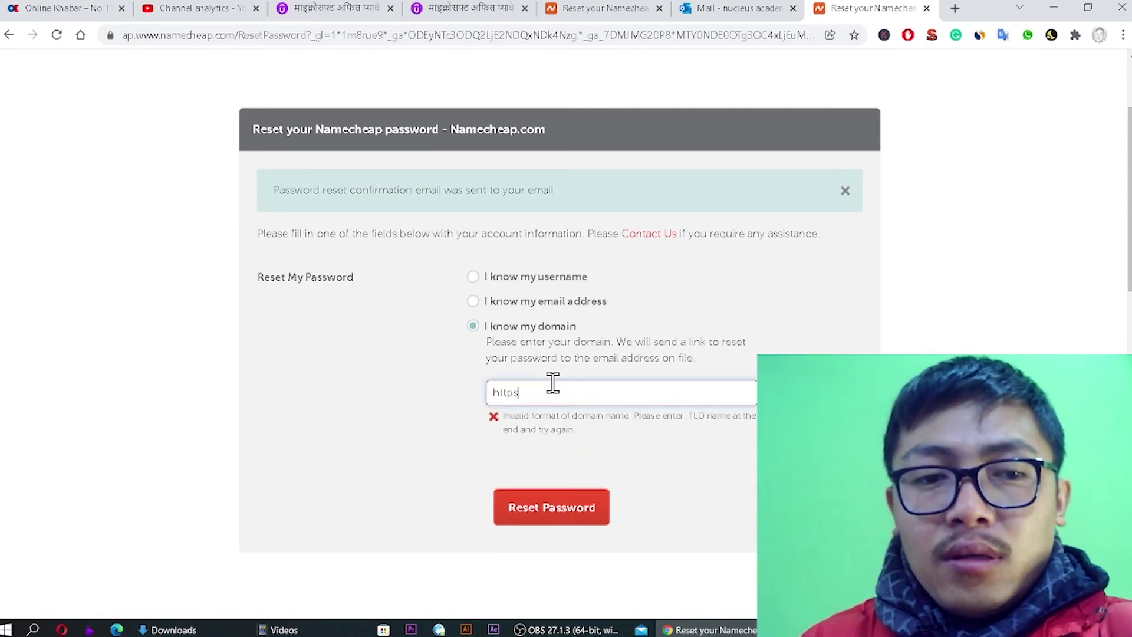
type("://freenepal")
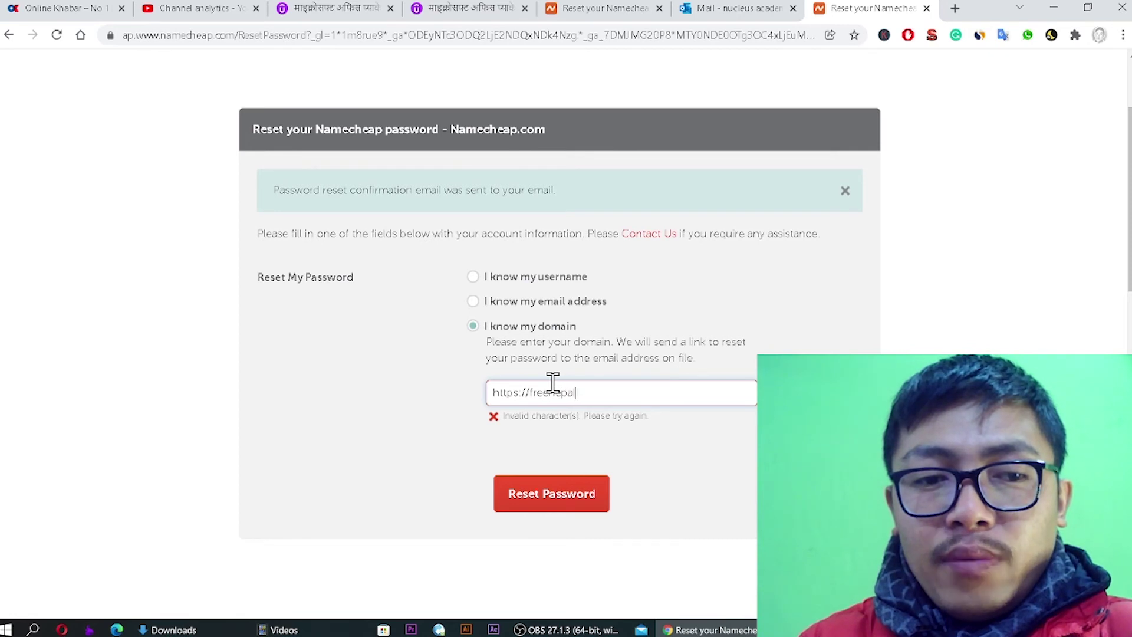
type("idateconvert")
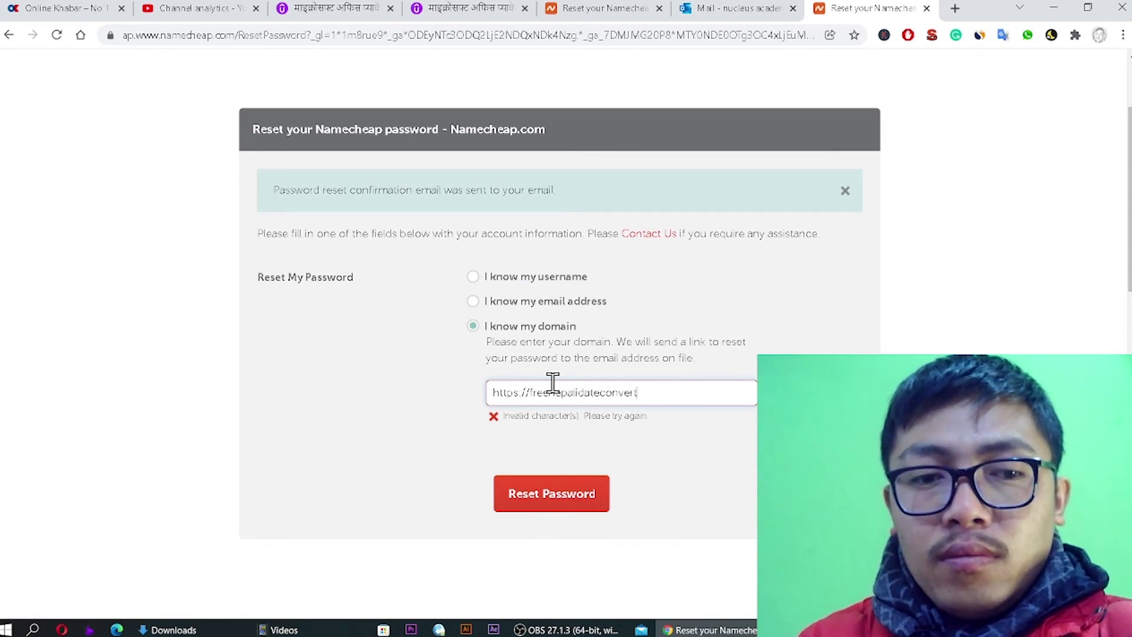
type("er.dom")
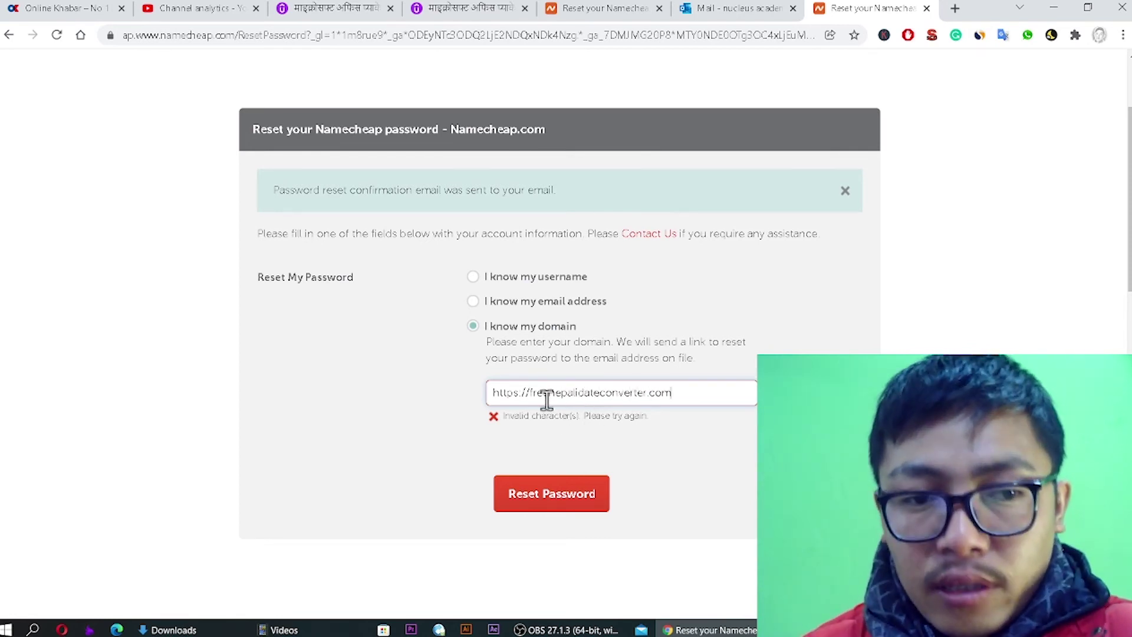
left_click(534, 393)
type("www.")
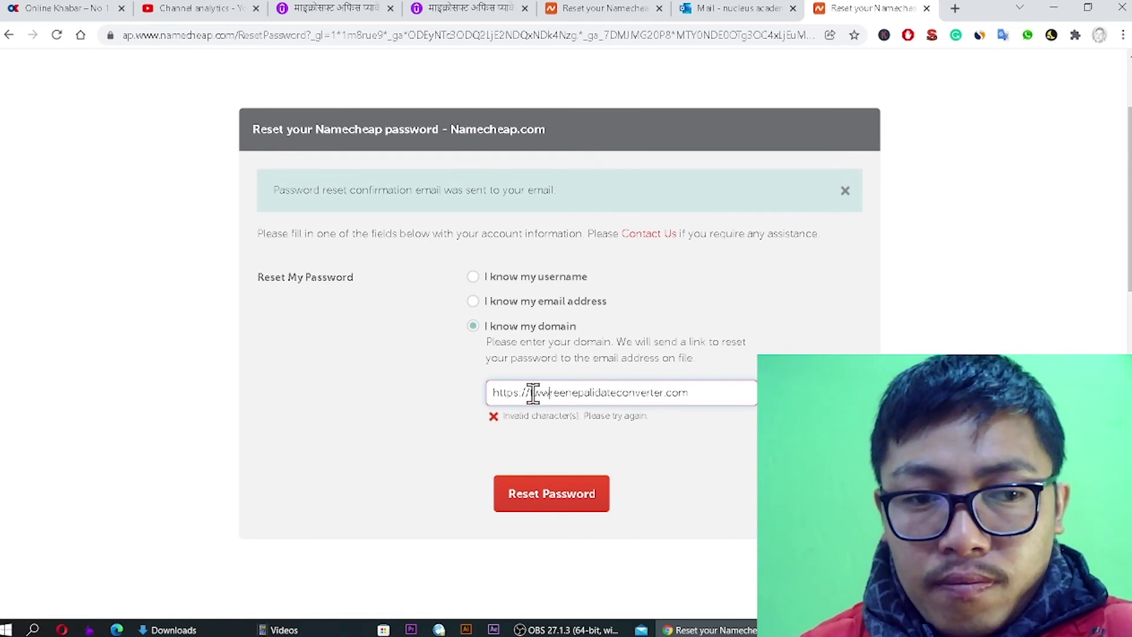
type(".")
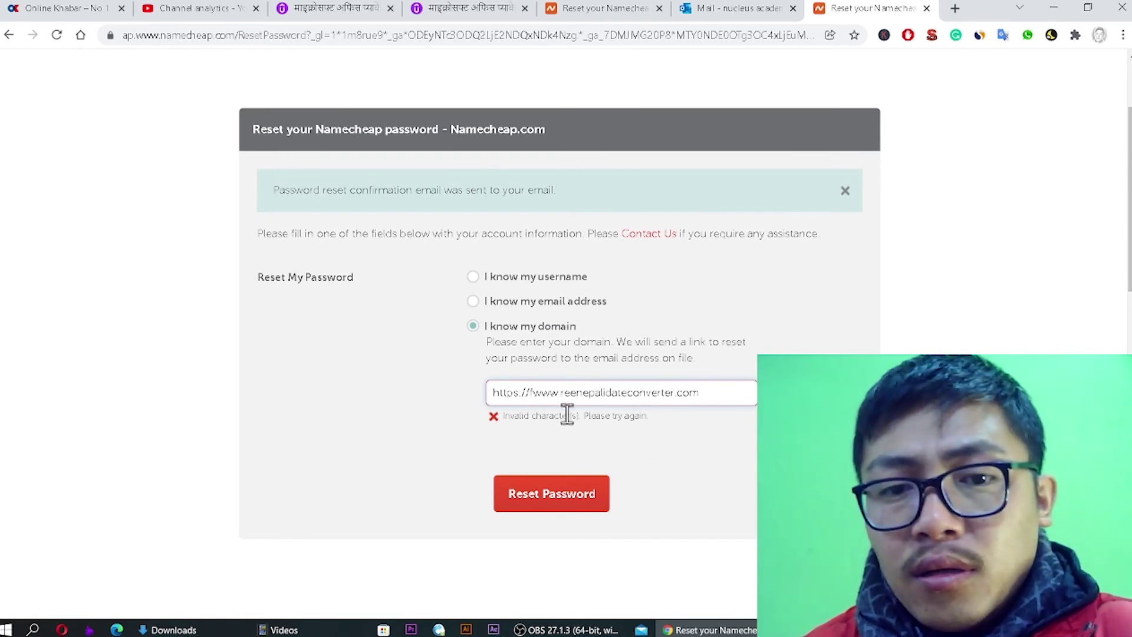
left_click_drag(531, 393, 448, 390)
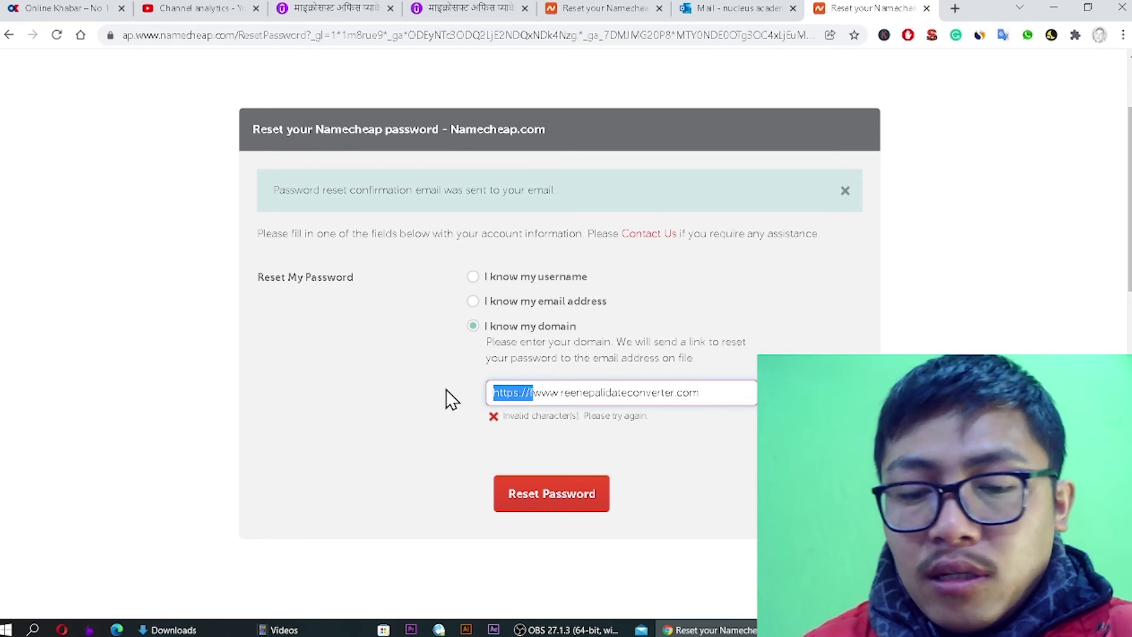
key("BackSpace")
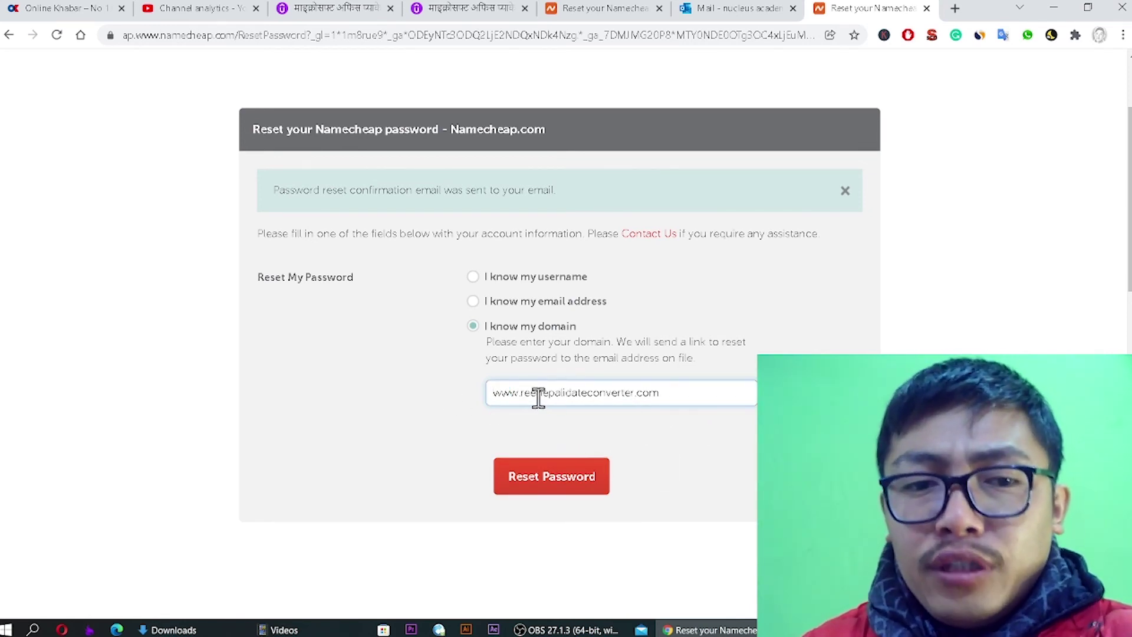
left_click(518, 392)
type("f")
left_click(575, 475)
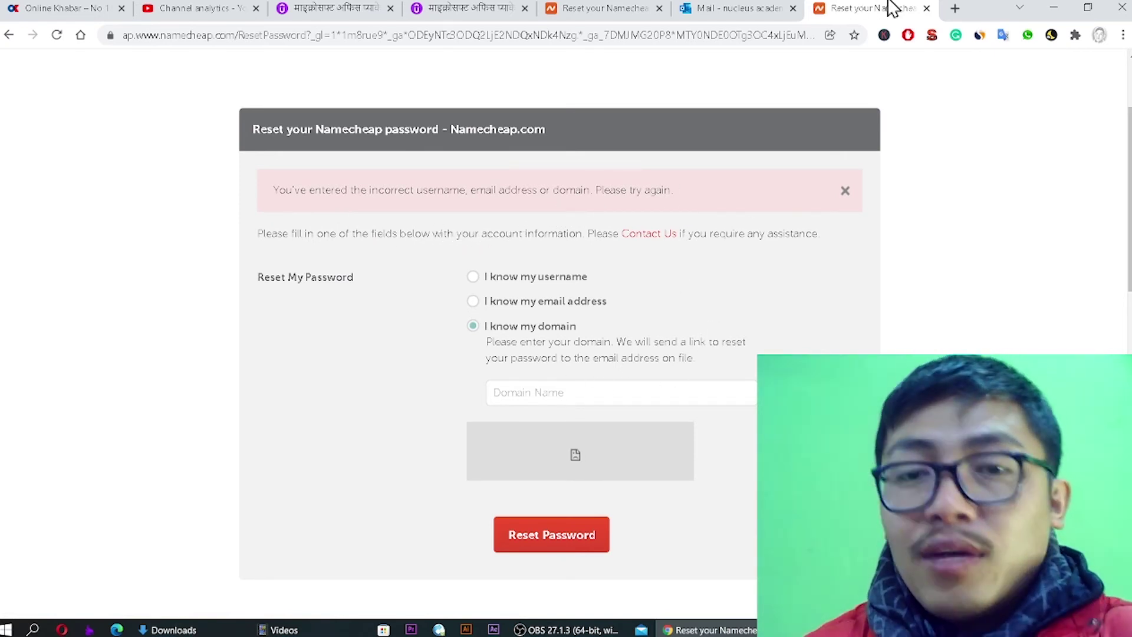
- Load freenepalidateconverter.com in a new tab and copy its full address
left_click(955, 9)
type("free")
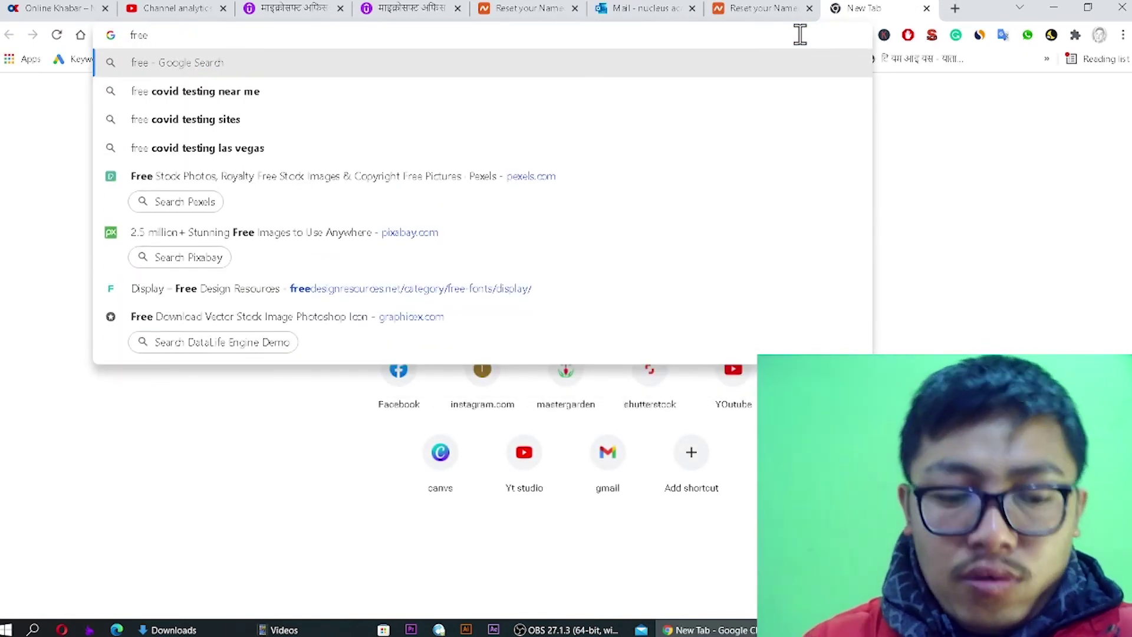
type("nepalidatecon")
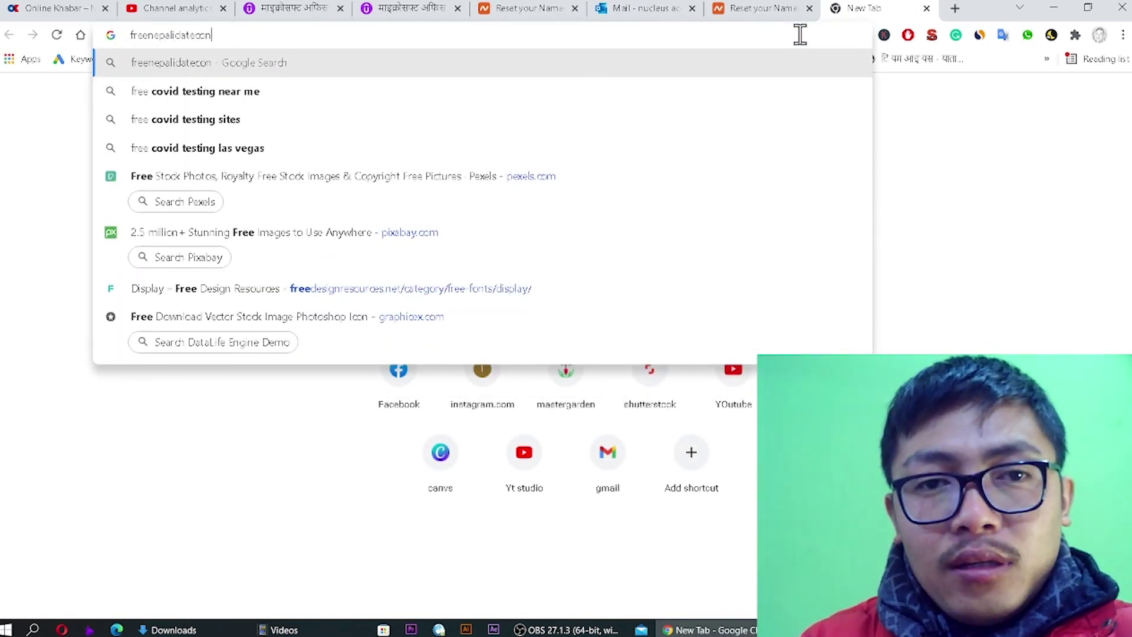
type("verter.com")
key("Return")
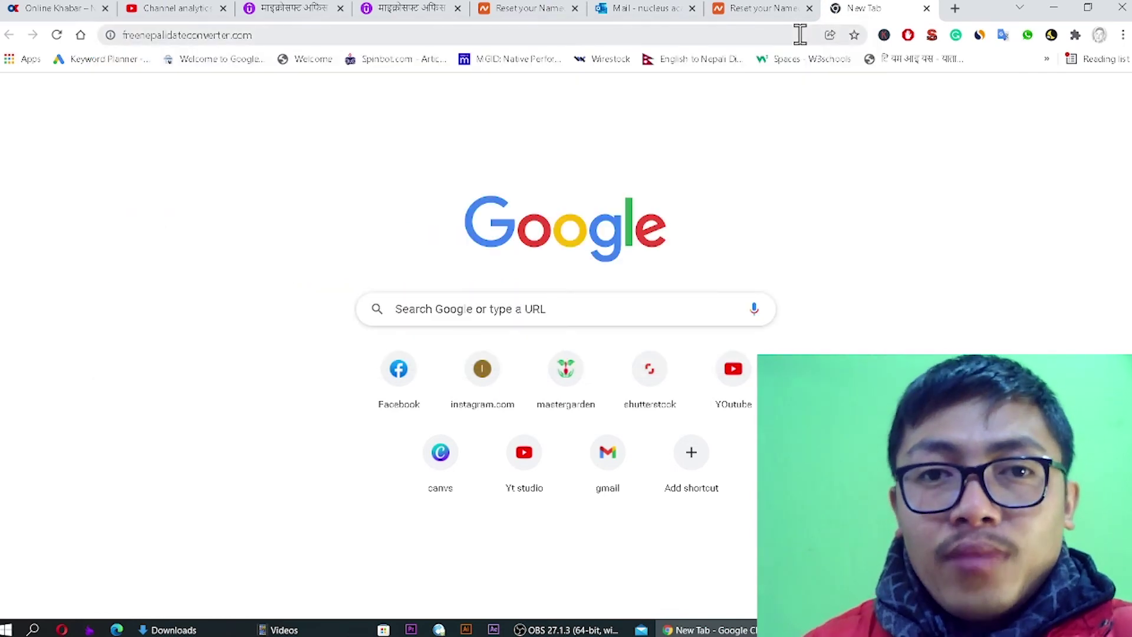
left_click(773, 38)
key("ctrl+c")
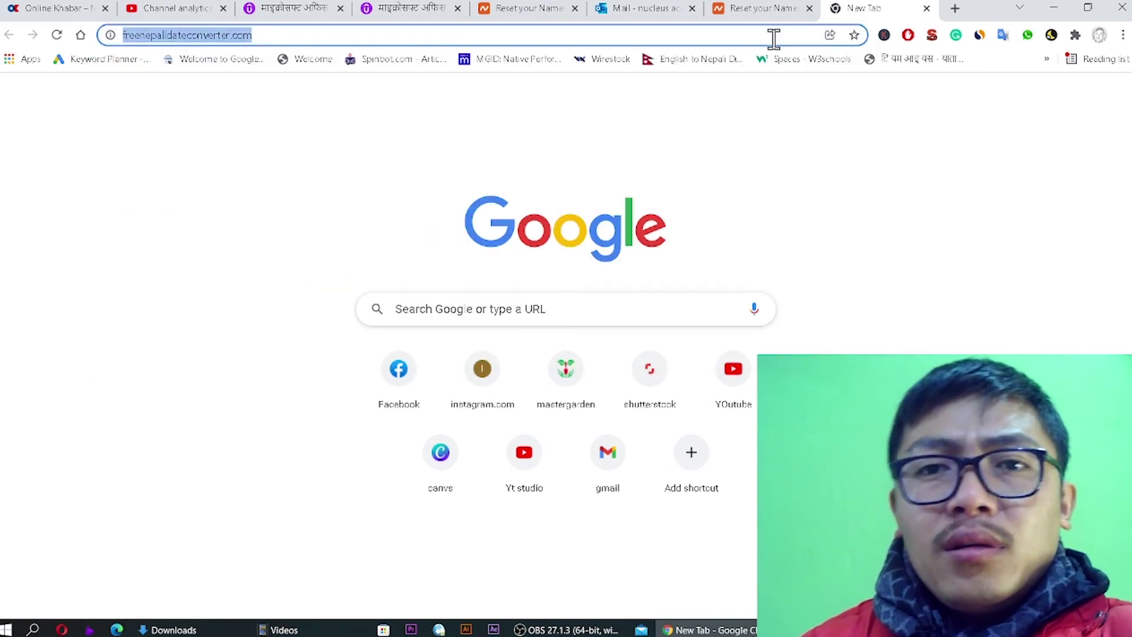
key("Return")
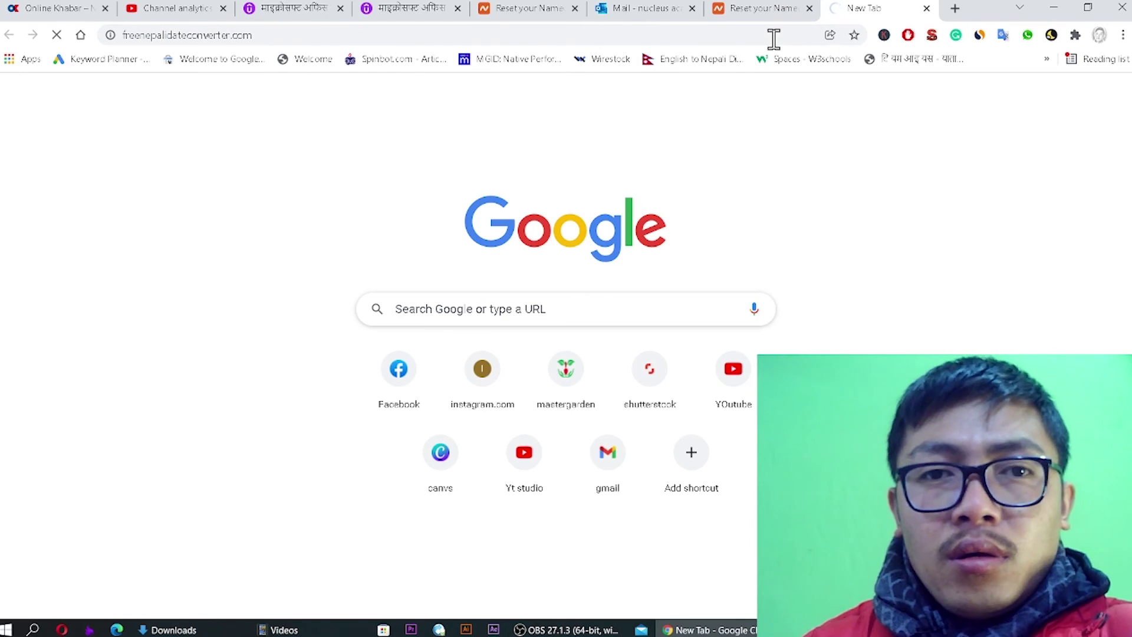
left_click(751, 8)
left_click(886, 7)
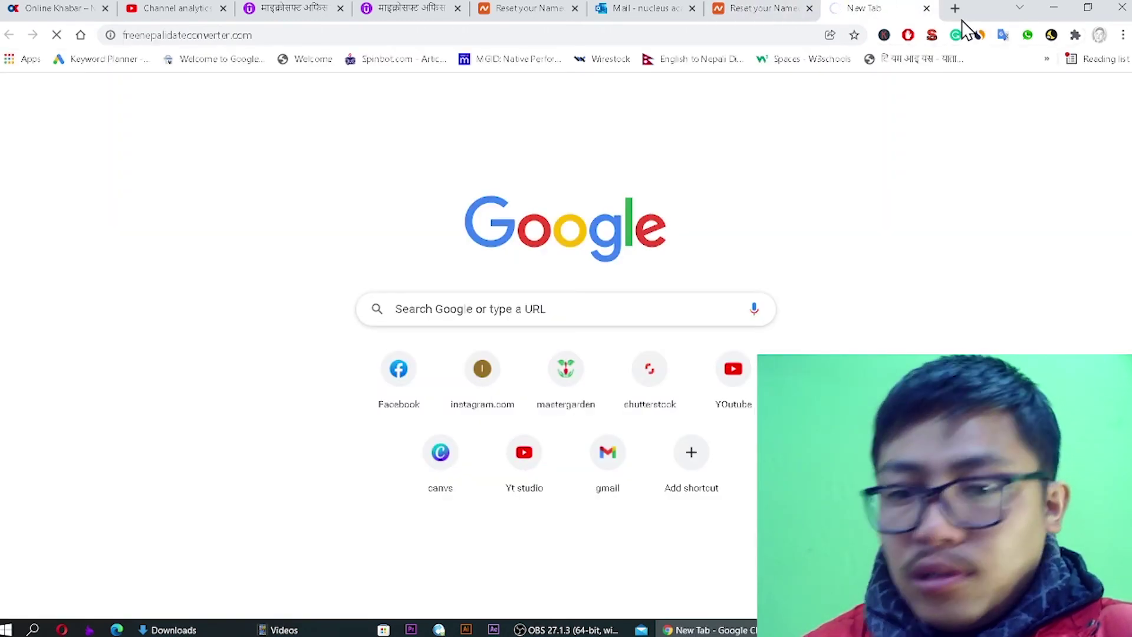
left_click(766, 11)
left_click(559, 390)
key("ctrl+v")
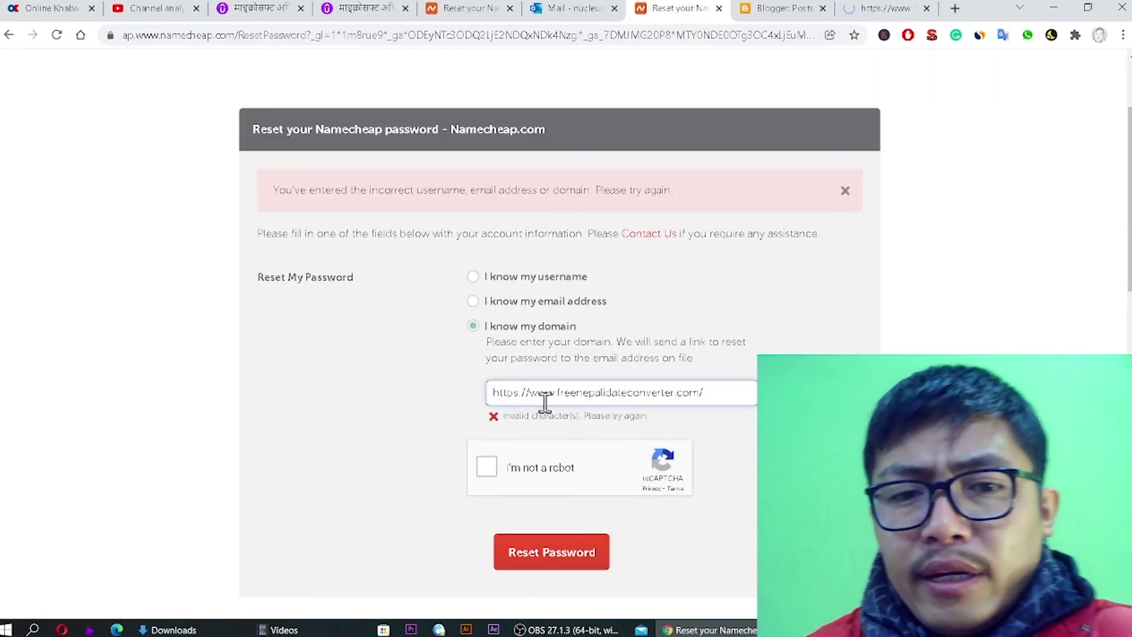
left_click_drag(530, 397, 446, 394)
key("BackSpace")
left_click(686, 392)
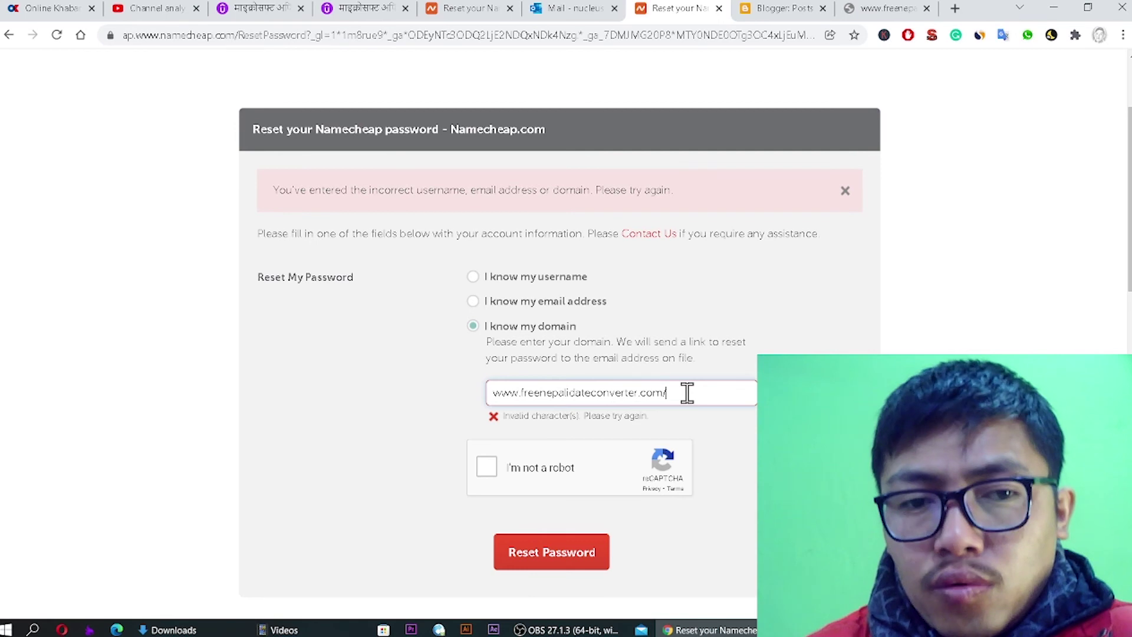
key("BackSpace")
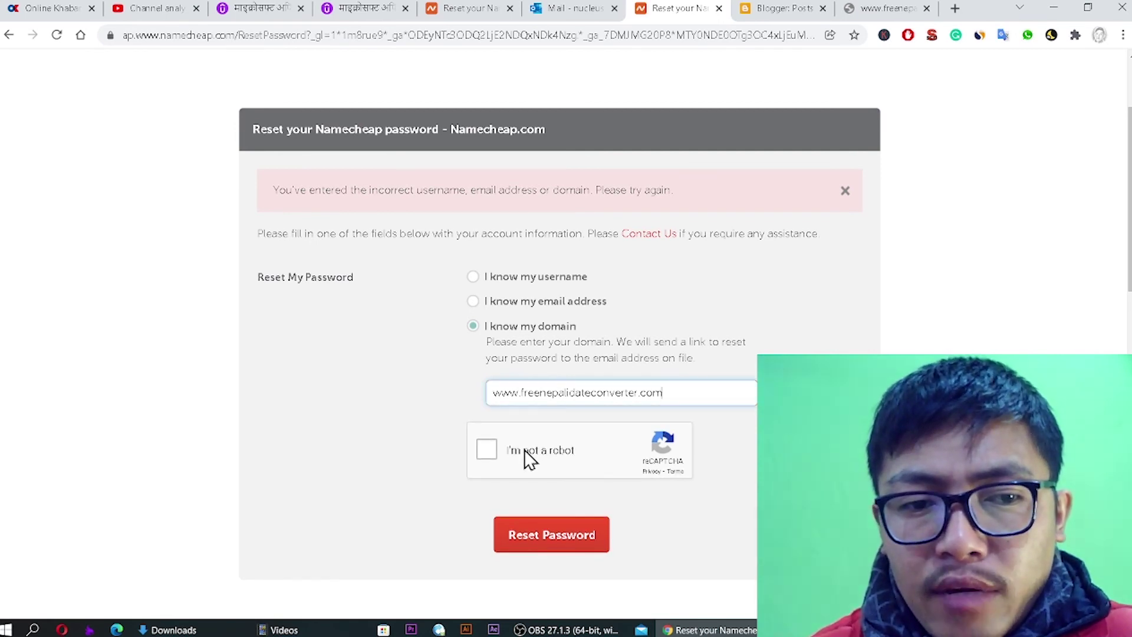
left_click(536, 452)
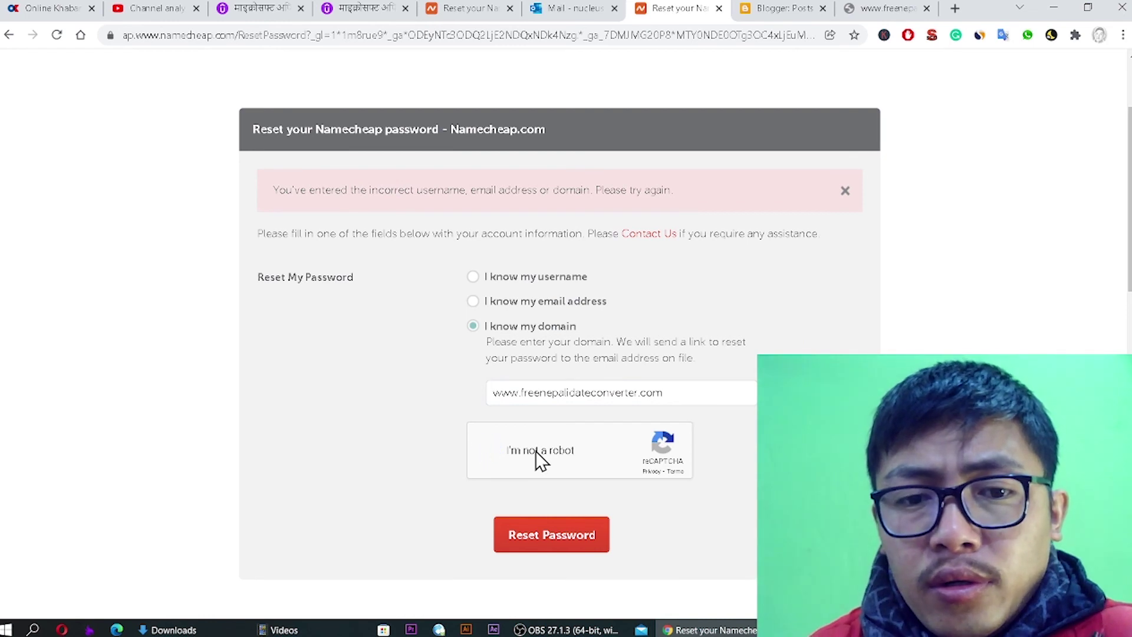
left_click(554, 537)
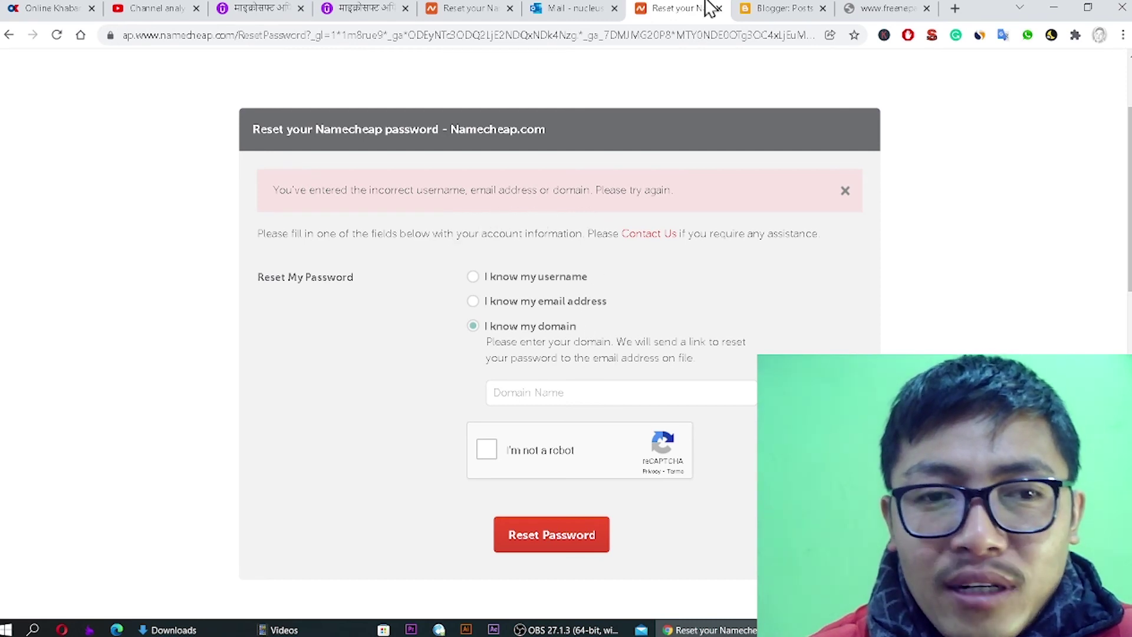
left_click(897, 9)
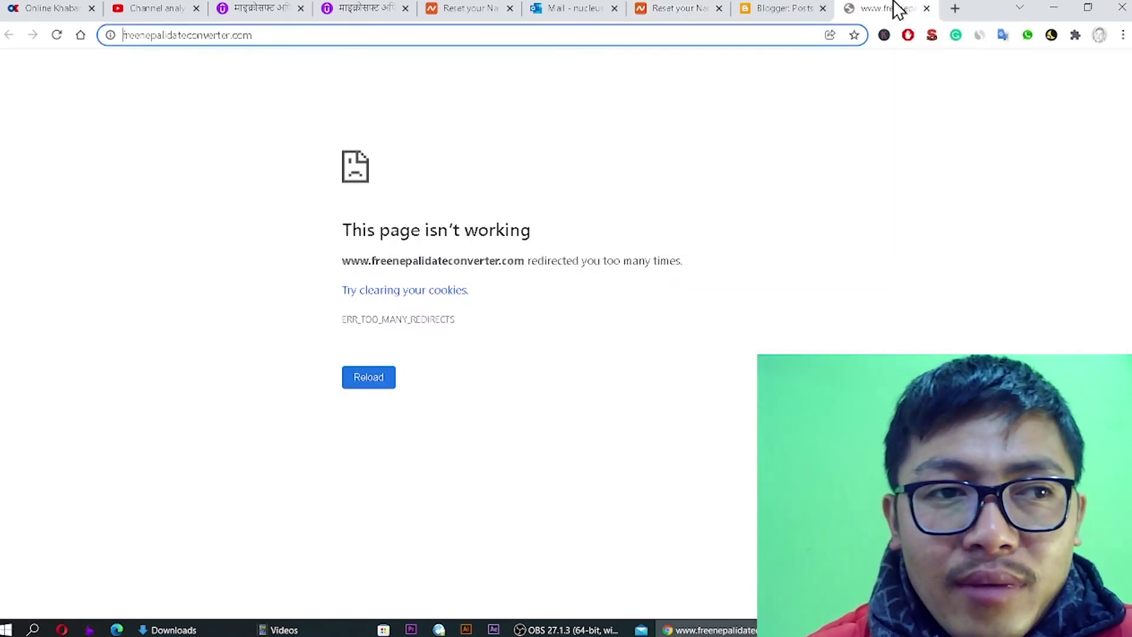
left_click(271, 35)
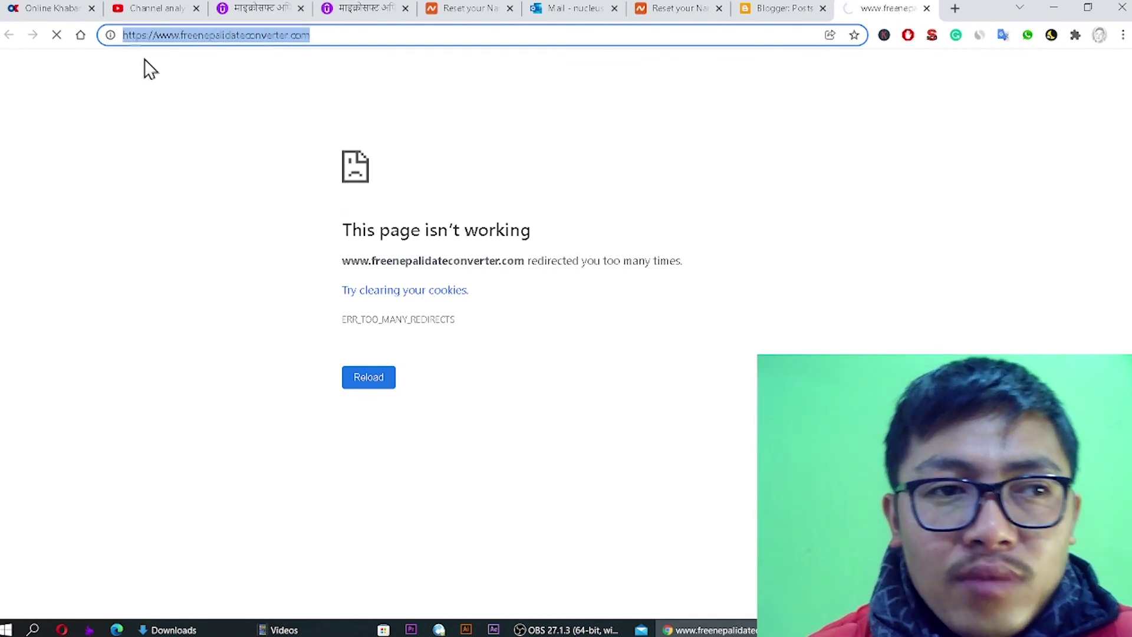
left_click(162, 37)
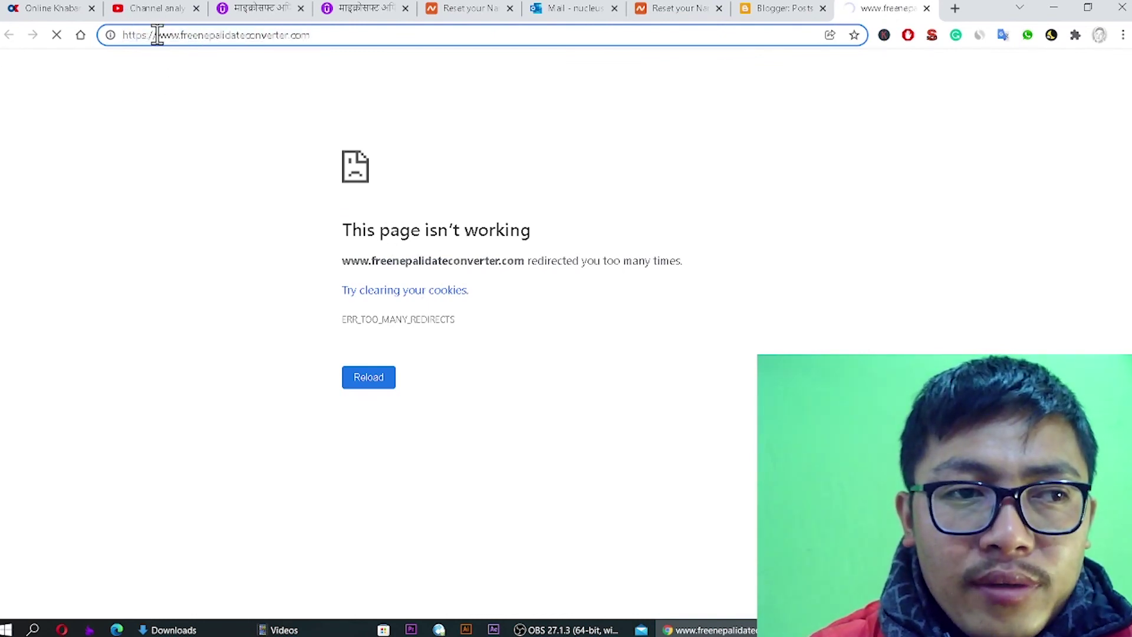
left_click_drag(156, 35, 480, 10)
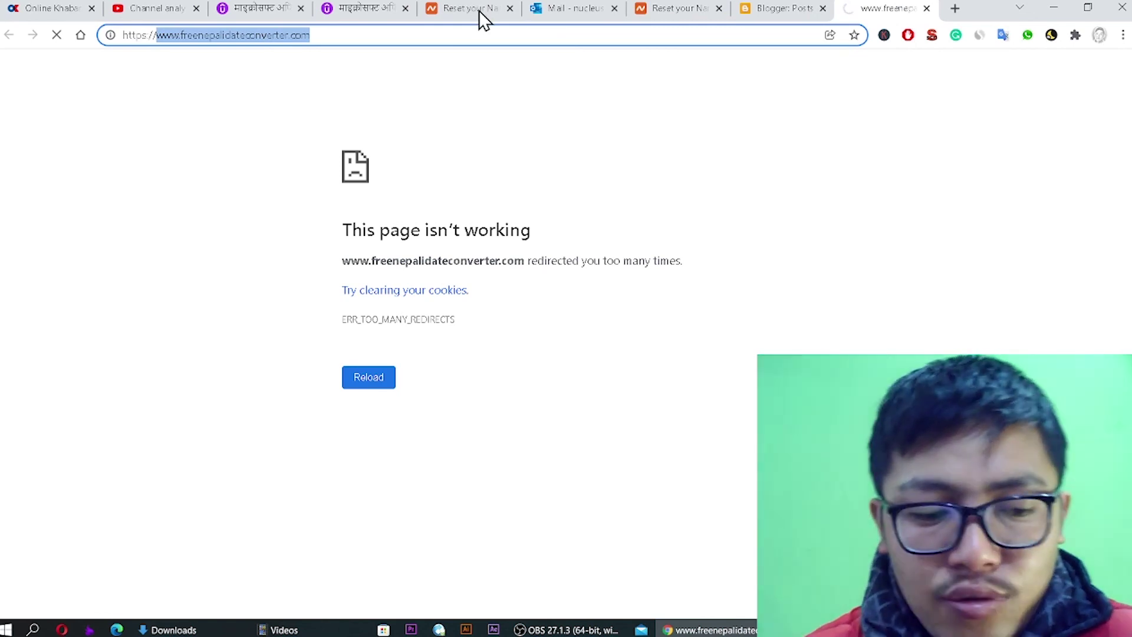
left_click(757, 10)
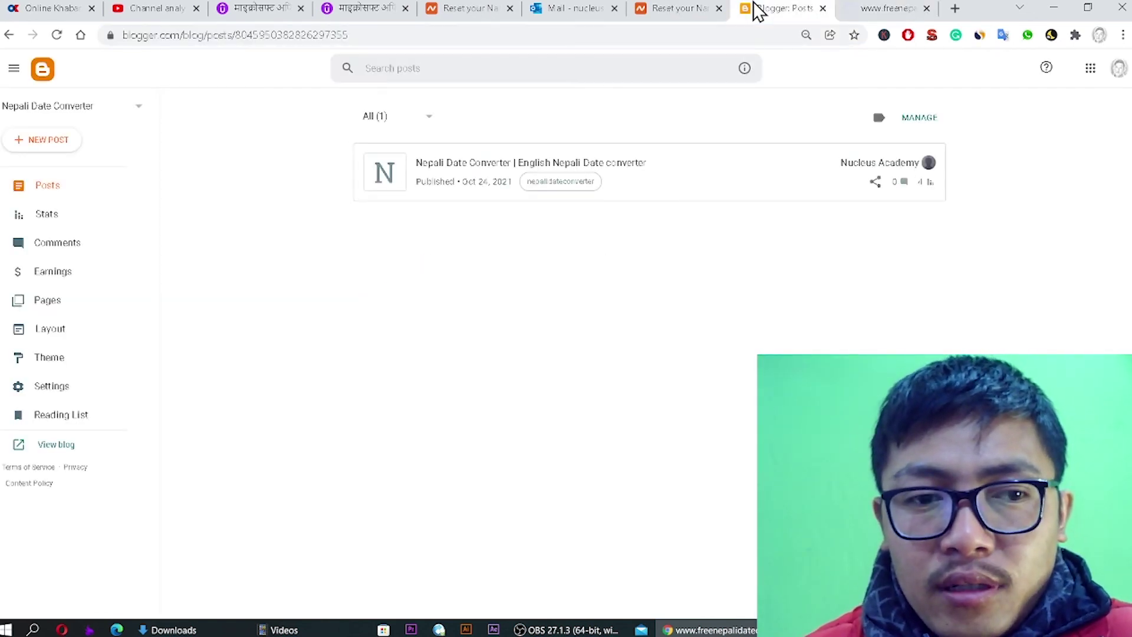
left_click(677, 8)
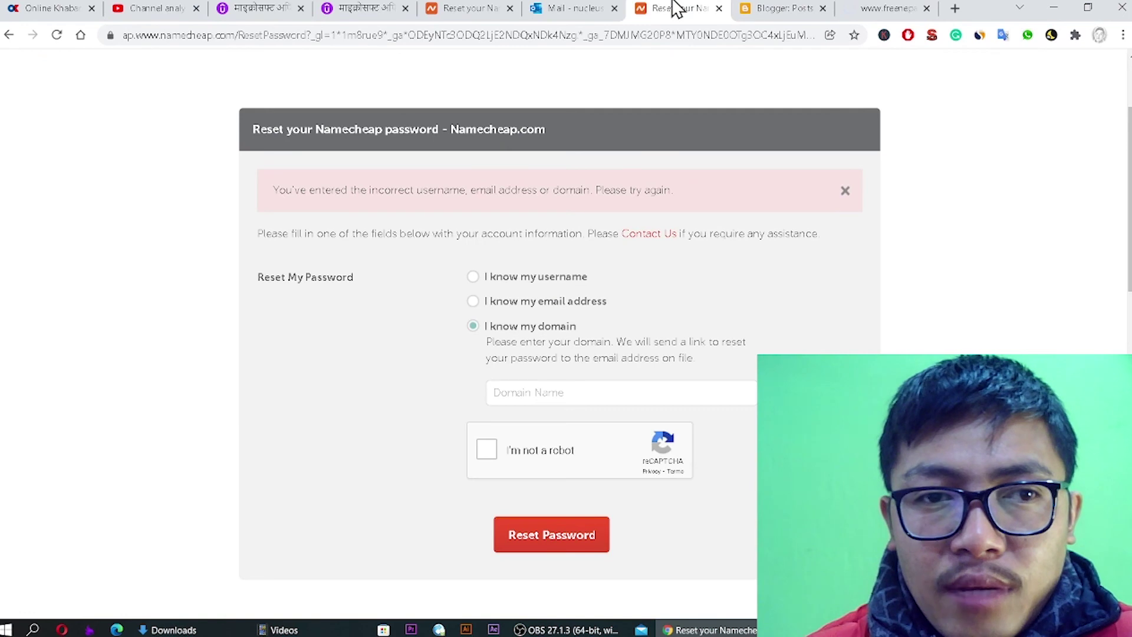